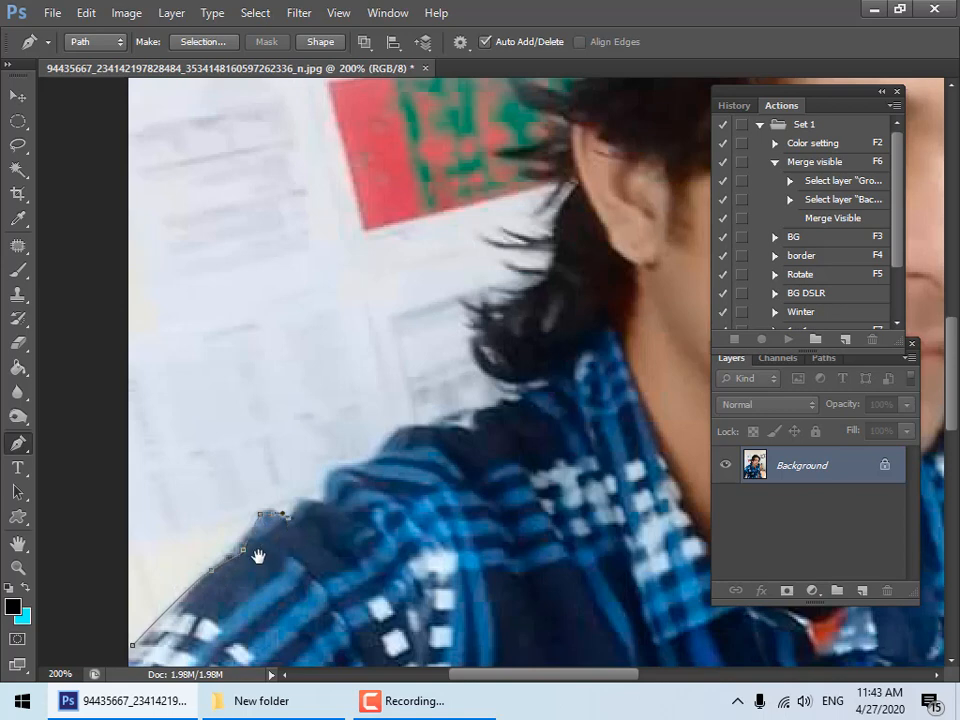
Continue the Pen tool path along the shoulder and around the loose hair at the neck and behind the ear
left_click_drag(258, 556, 154, 619)
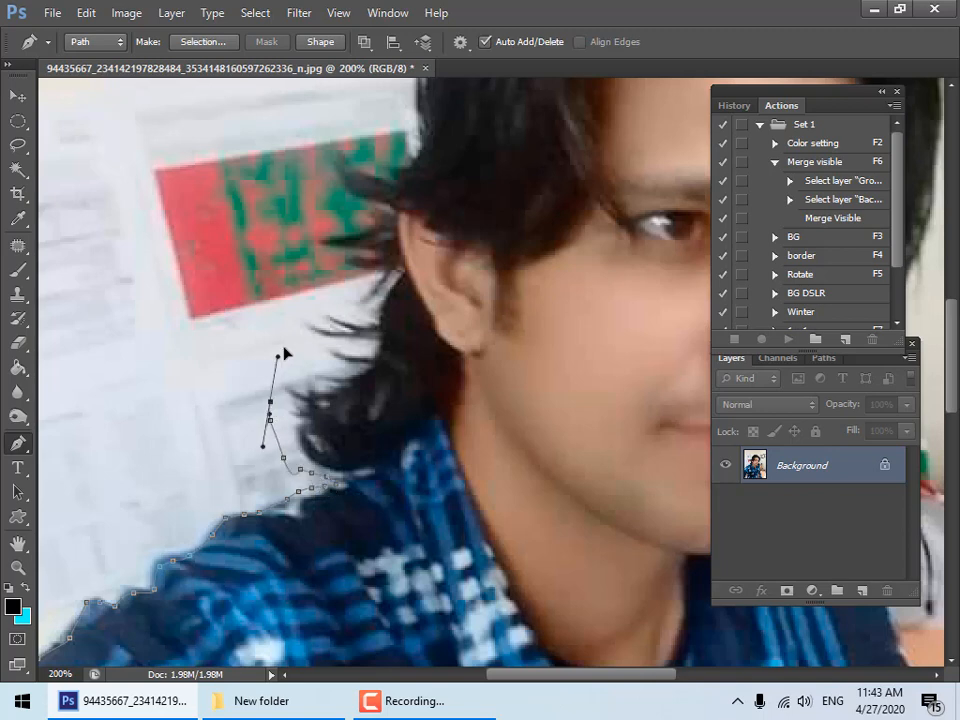
left_click_drag(294, 332, 240, 424)
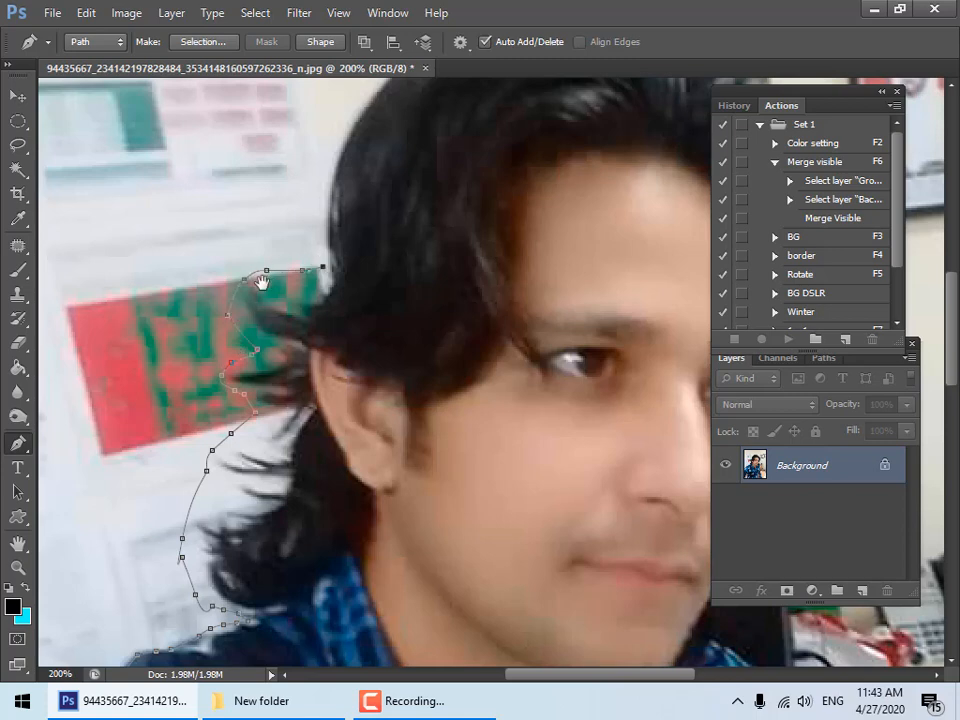
left_click_drag(260, 283, 93, 432)
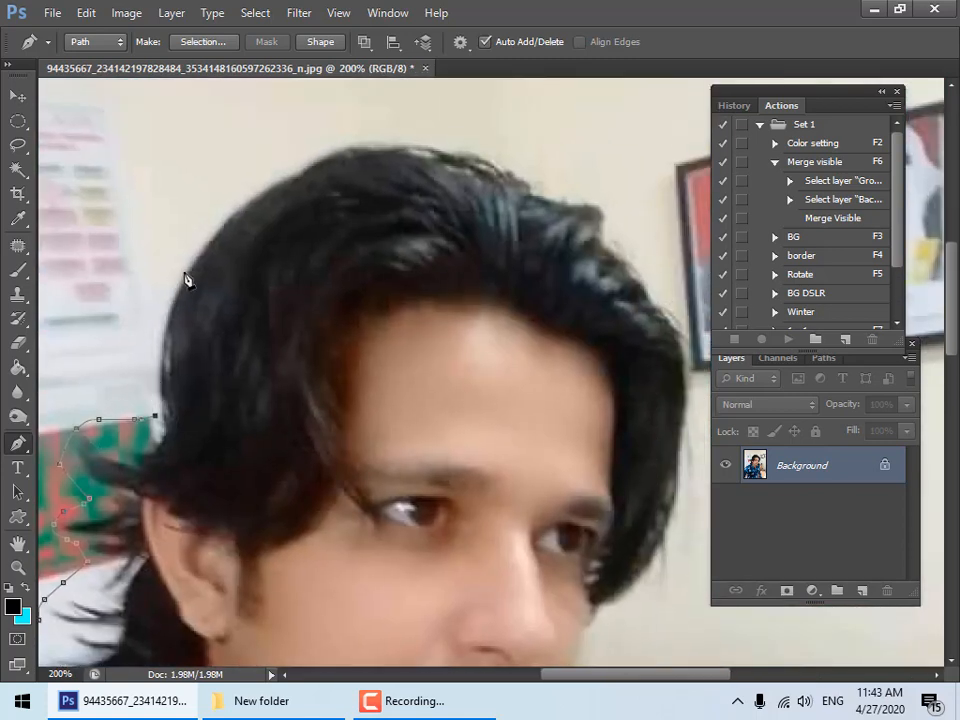
Trace the Pen path over the top of the head and down the hair beside the far eye
left_click_drag(200, 261, 171, 307)
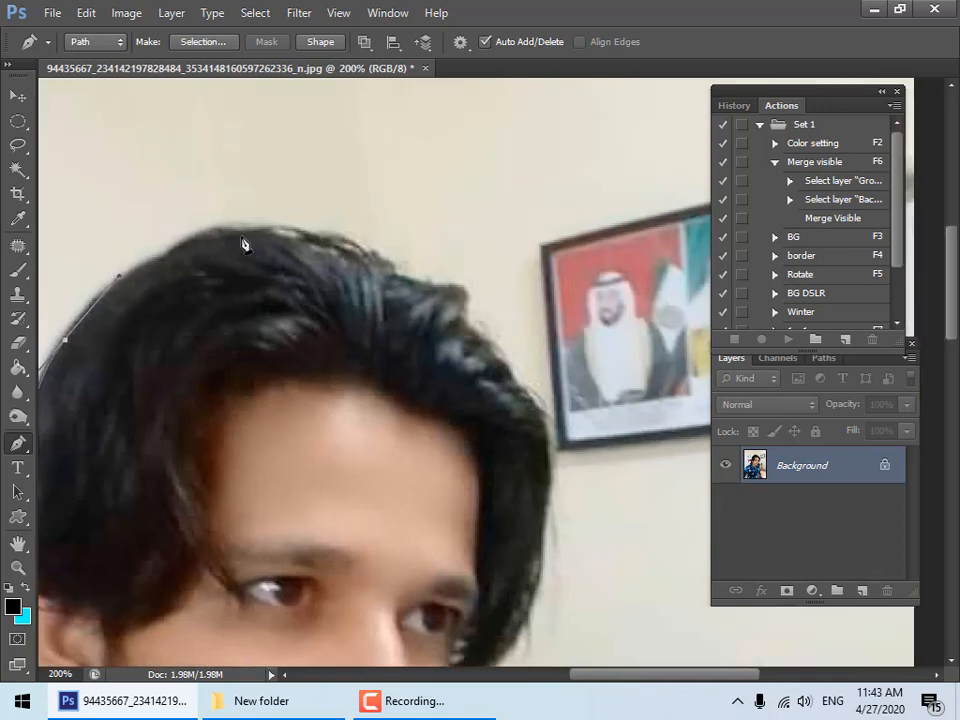
left_click_drag(245, 230, 313, 225)
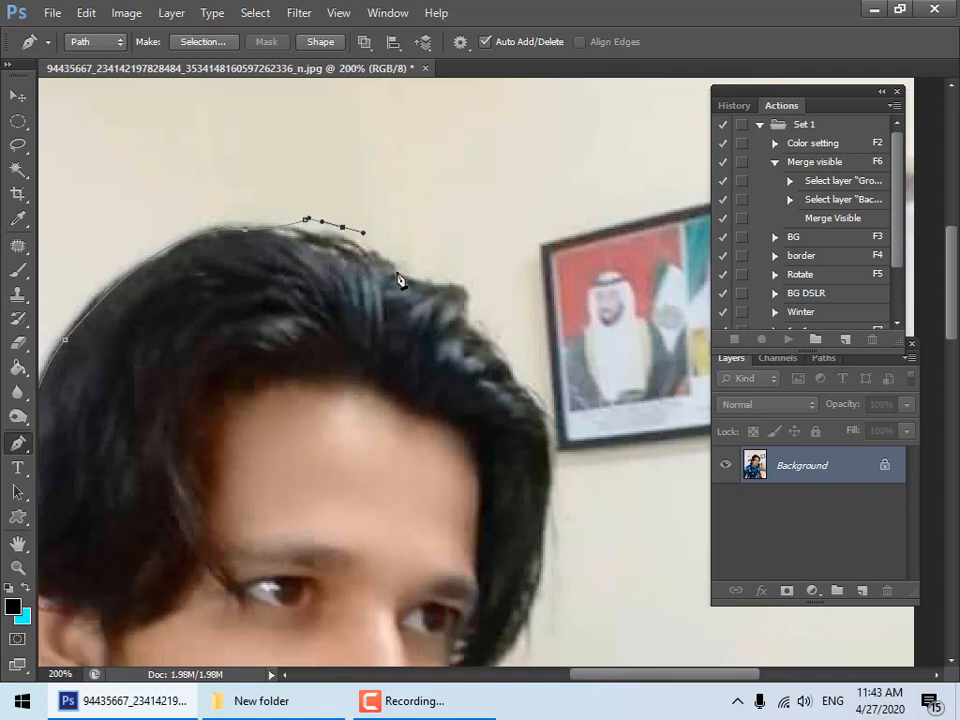
left_click_drag(415, 300, 343, 305)
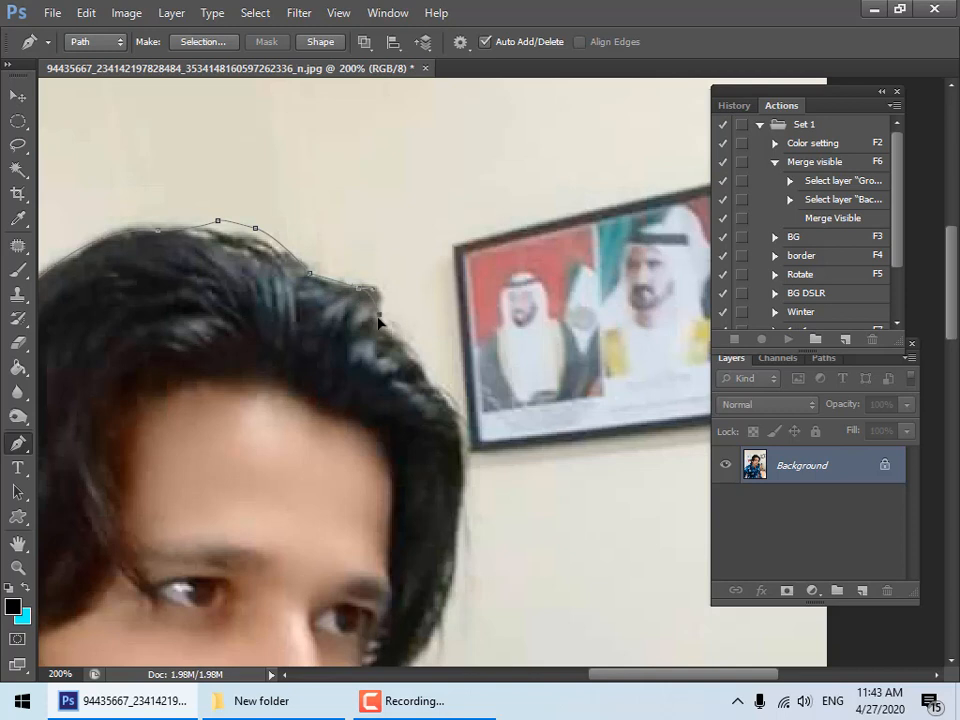
left_click_drag(368, 367, 287, 266)
left_click_drag(380, 346, 382, 383)
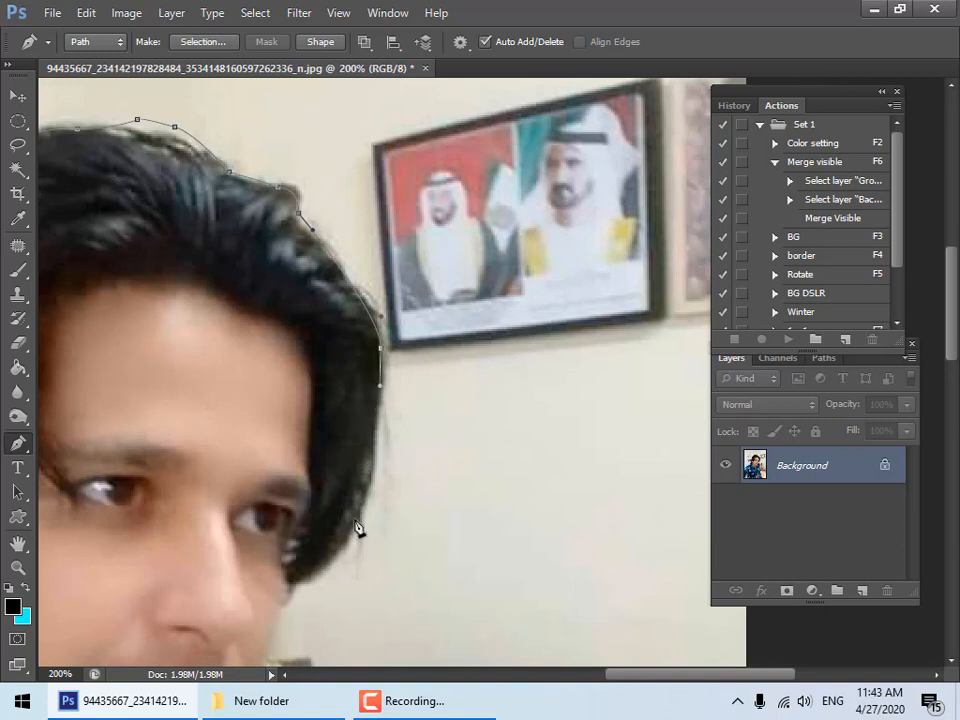
left_click_drag(367, 528, 358, 545)
left_click(323, 572)
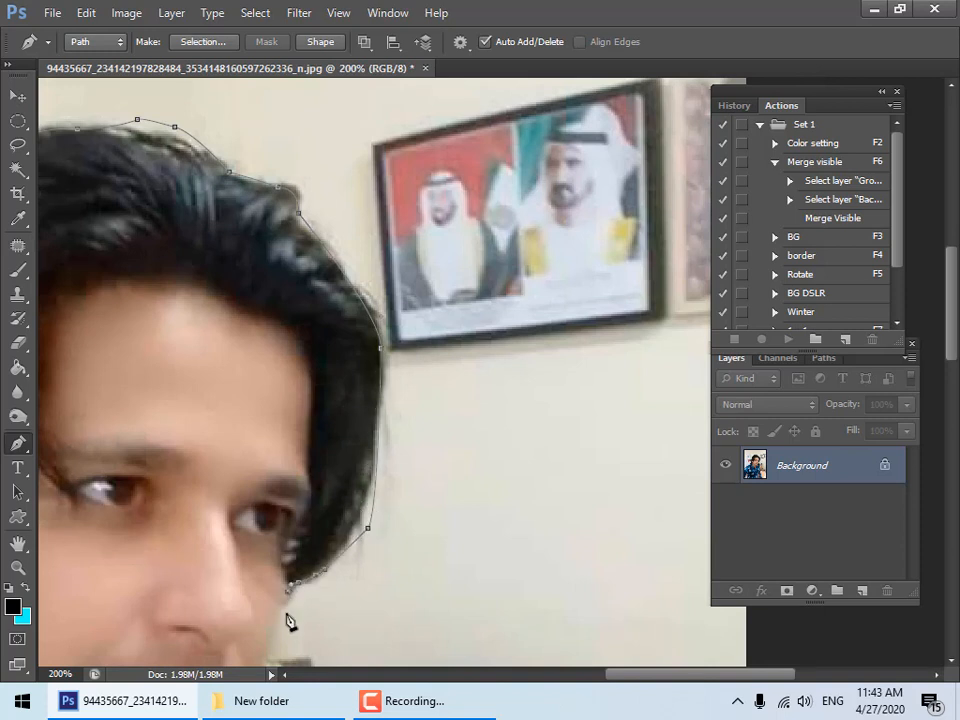
Extend the Pen path down the cheek and chin, then along the shirt shoulder and outer sleeve beside the desk
left_click_drag(287, 620, 378, 372)
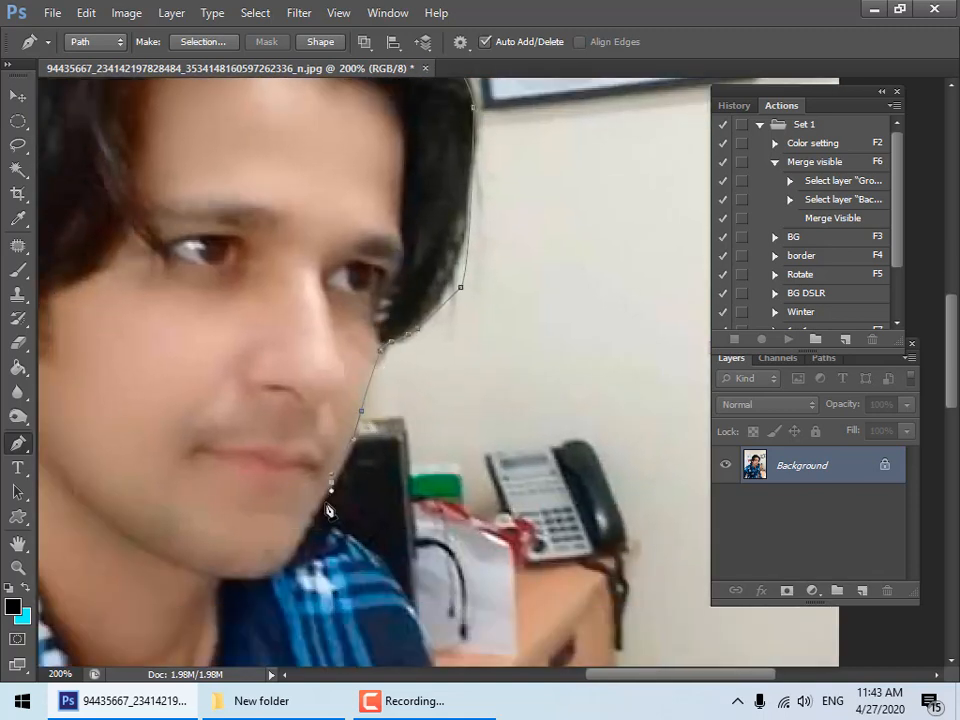
left_click_drag(335, 525, 308, 312)
left_click_drag(398, 442, 351, 174)
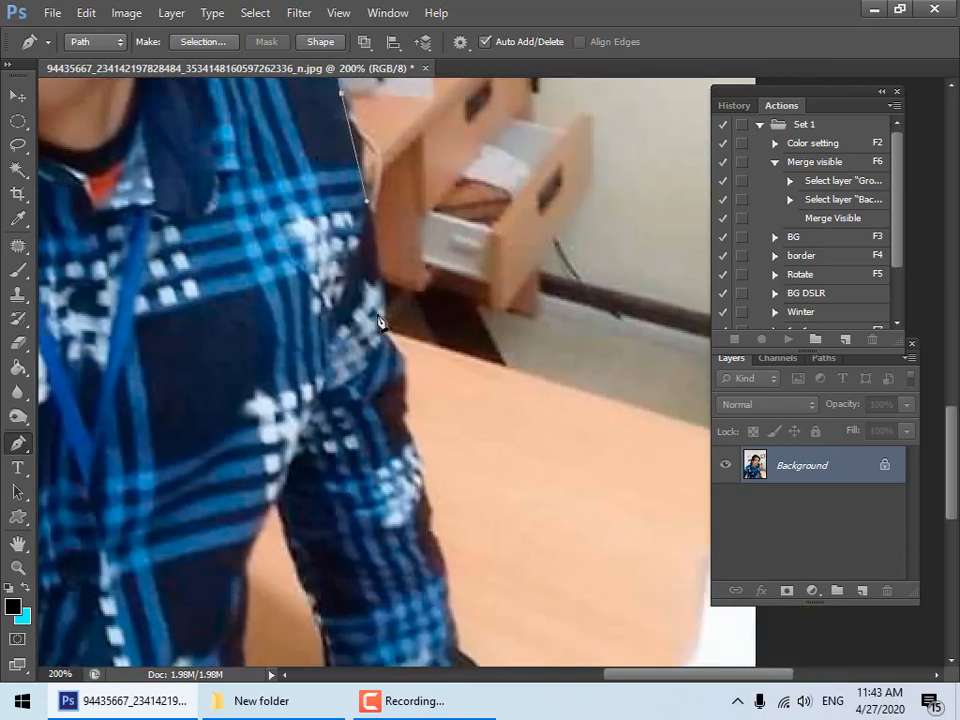
left_click_drag(387, 318, 388, 337)
left_click(397, 342)
left_click_drag(396, 415, 390, 190)
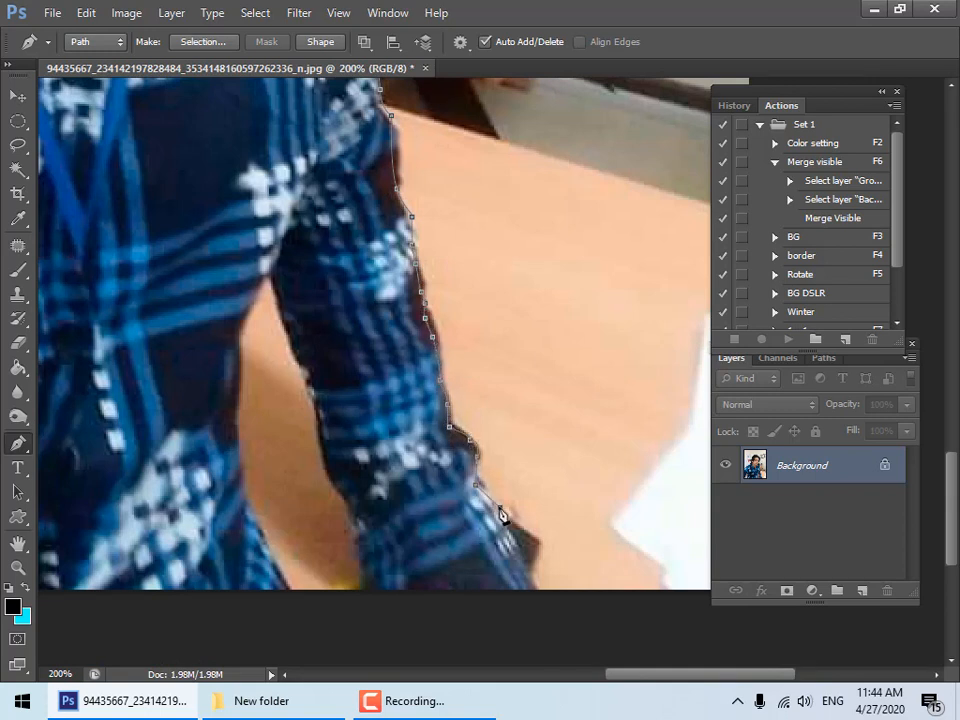
Carry the Pen path below the photo's lower edge to the opening between the other sleeve and the torso
left_click_drag(508, 603, 440, 620)
left_click(352, 605)
left_click_drag(79, 646, 534, 441)
left_click_drag(441, 457, 415, 457)
left_click_drag(303, 457, 690, 497)
left_click_drag(452, 497, 406, 600)
left_click(516, 579)
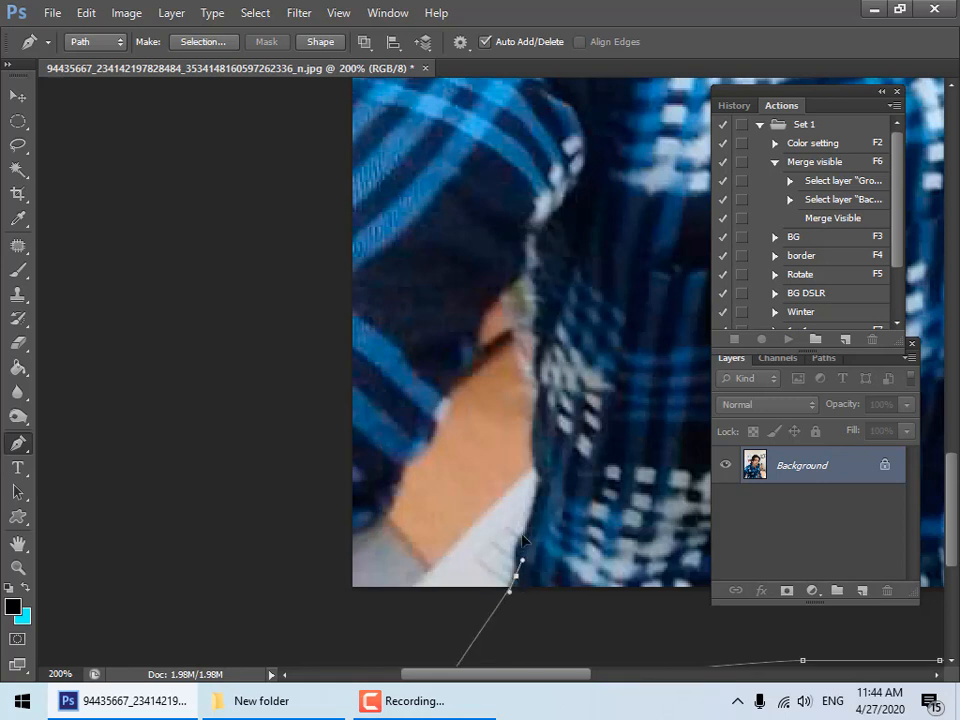
Trace around the opening between sleeve and torso, close the path outside the photo edge, and convert it to a selection
left_click_drag(535, 478, 537, 453)
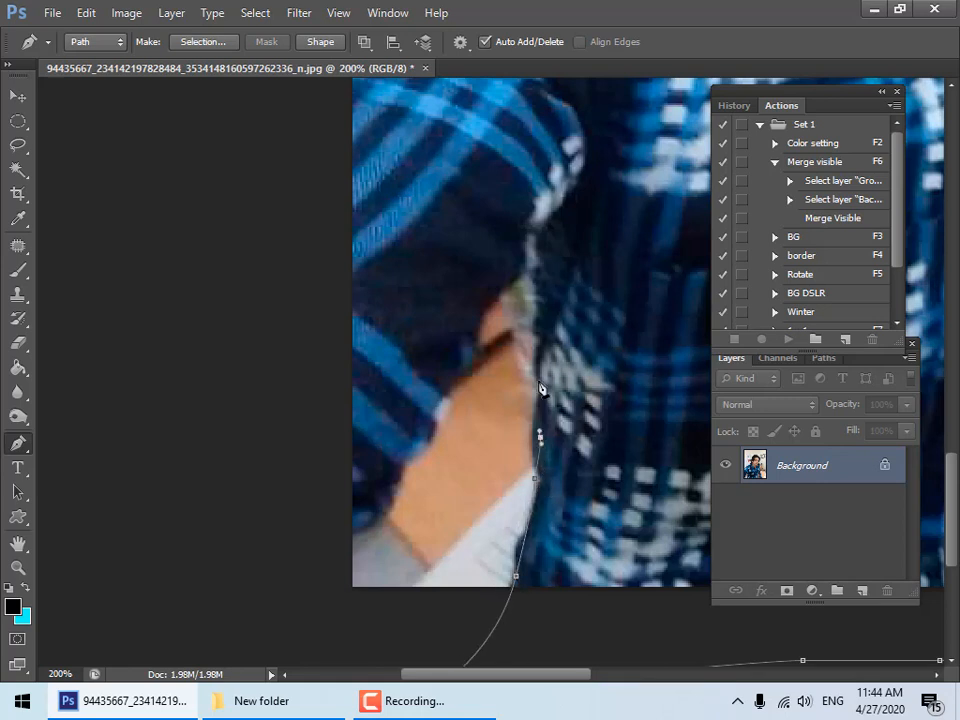
left_click_drag(537, 311, 504, 275)
left_click(537, 246)
left_click_drag(489, 321, 422, 421)
left_click(409, 448)
left_click_drag(373, 510, 422, 671)
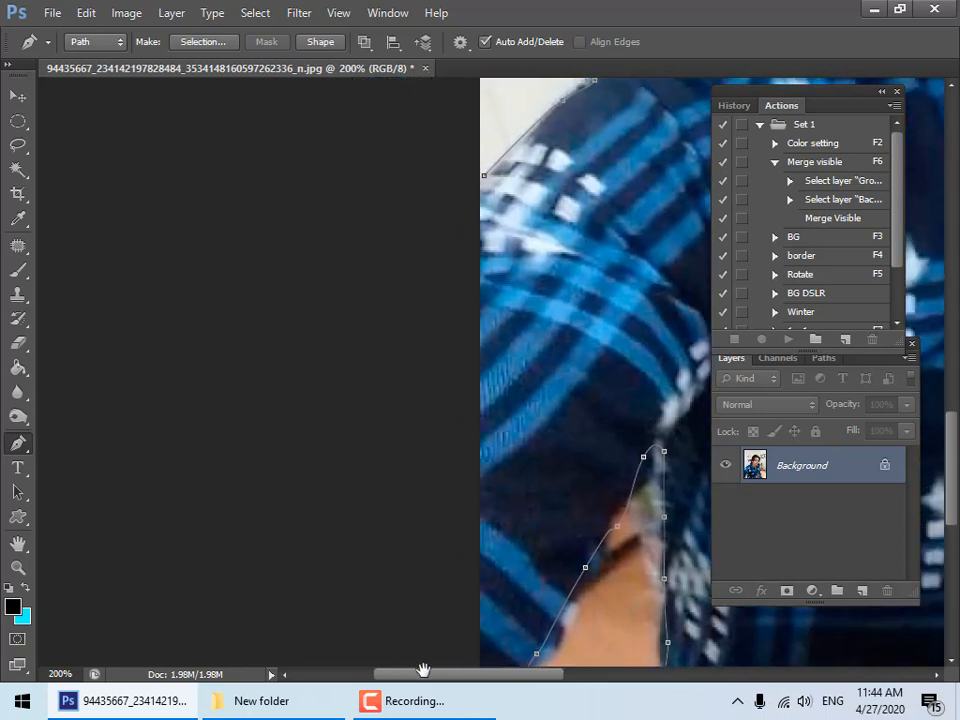
left_click_drag(422, 448, 422, 432)
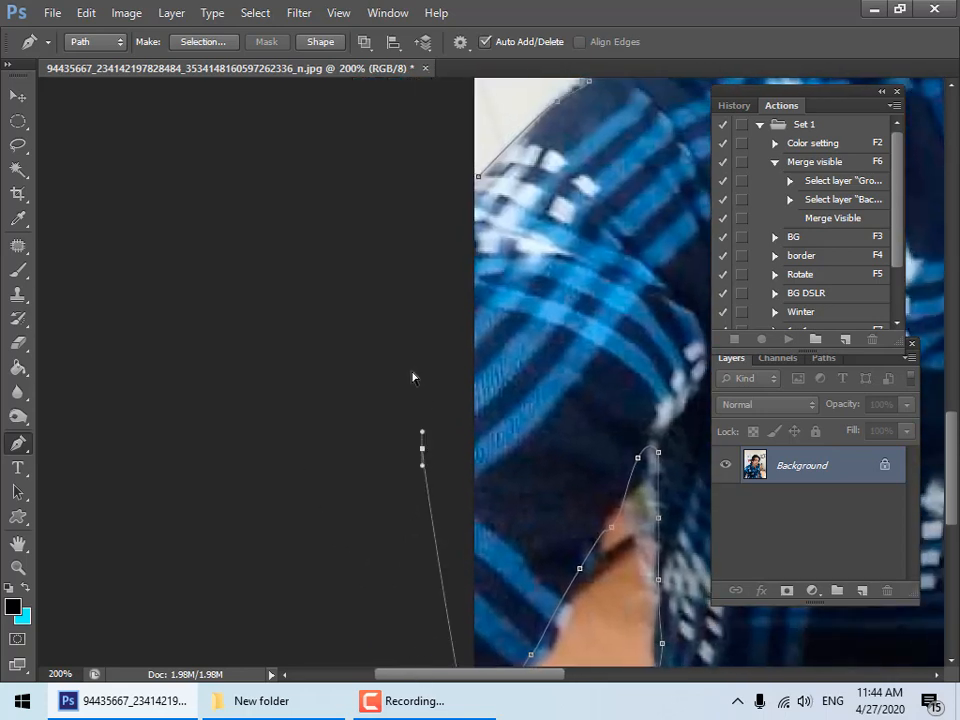
key("ctrl+Return")
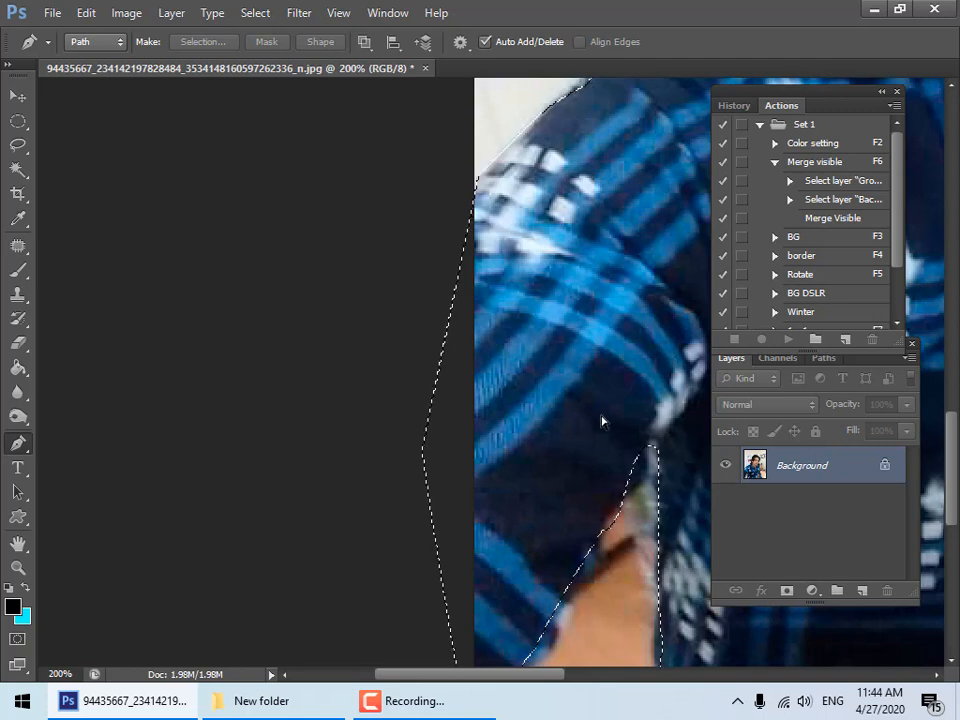
Copy the selected man onto a new layer and fill the Background layer with the cyan background color
key("ctrl+j")
left_click(772, 502)
key("ctrl+d")
key("ctrl+BackSpace")
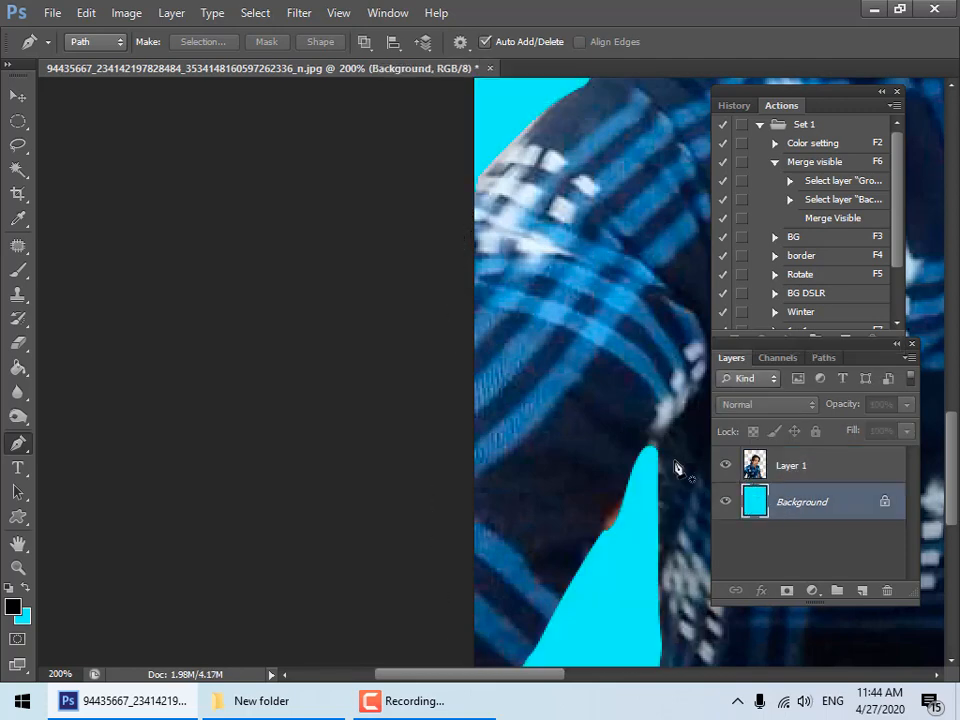
Trace the desk-coloured gap between the torso and the desk-side arm with the Pen tool and convert it to a selection
left_click_drag(680, 468, 320, 421)
left_click_drag(650, 450, 340, 408)
left_click_drag(617, 444, 386, 279)
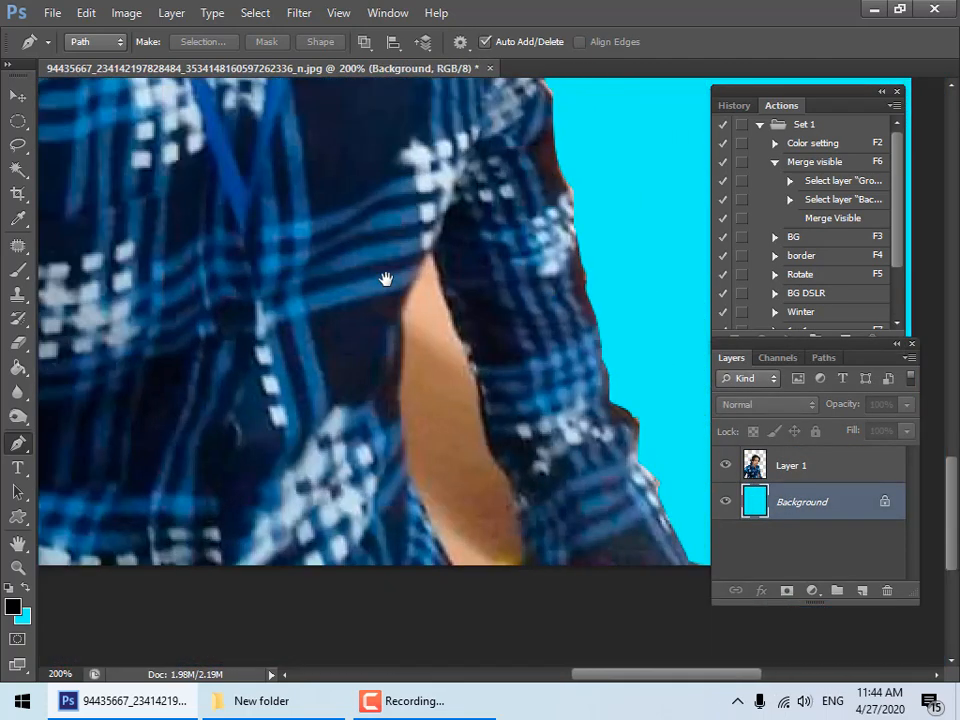
left_click(436, 537)
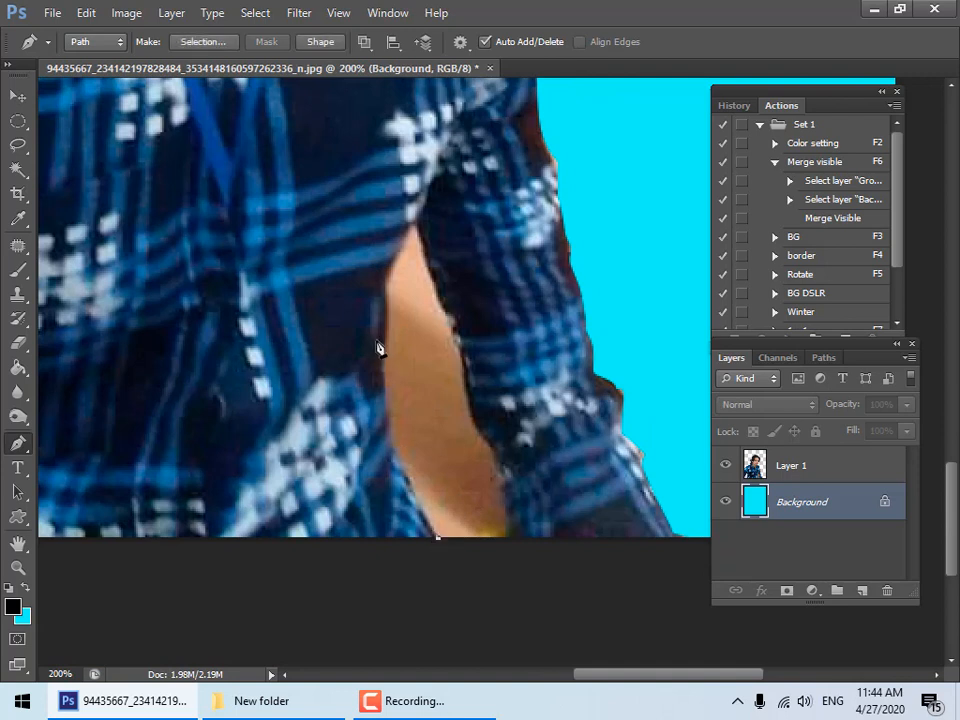
left_click_drag(382, 349, 388, 265)
left_click(411, 226)
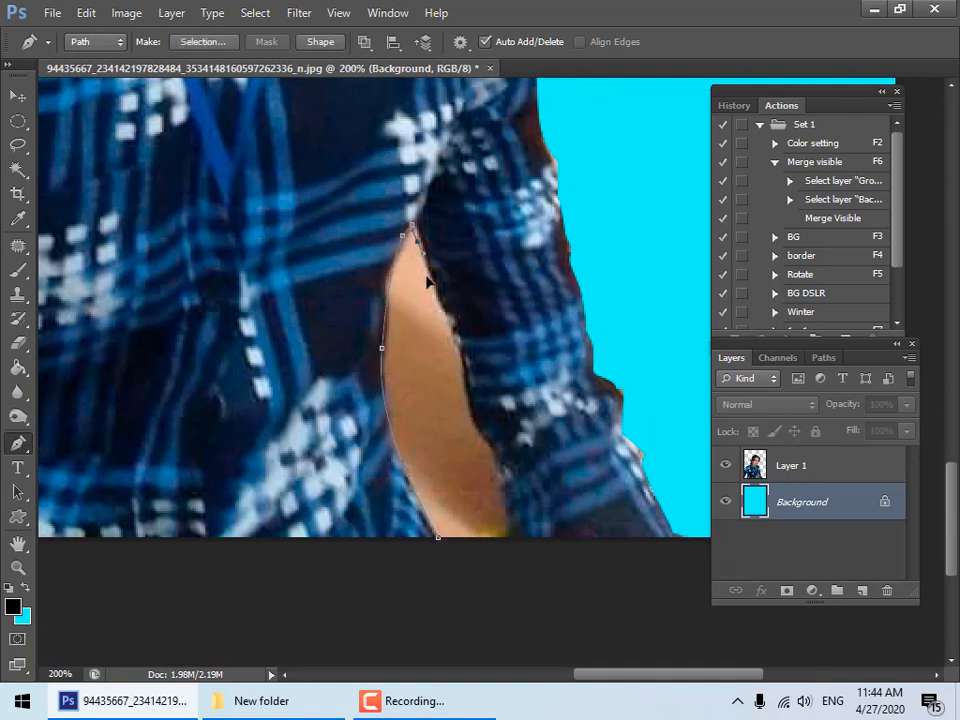
left_click(466, 356)
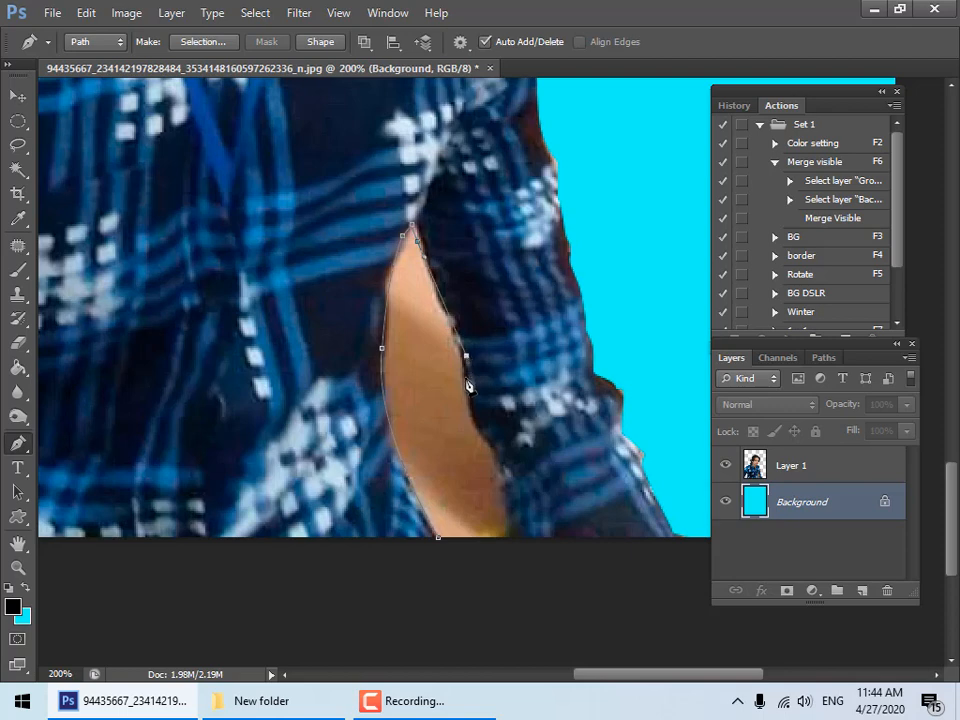
left_click(508, 540)
left_click_drag(464, 565, 451, 570)
key("ctrl+Return")
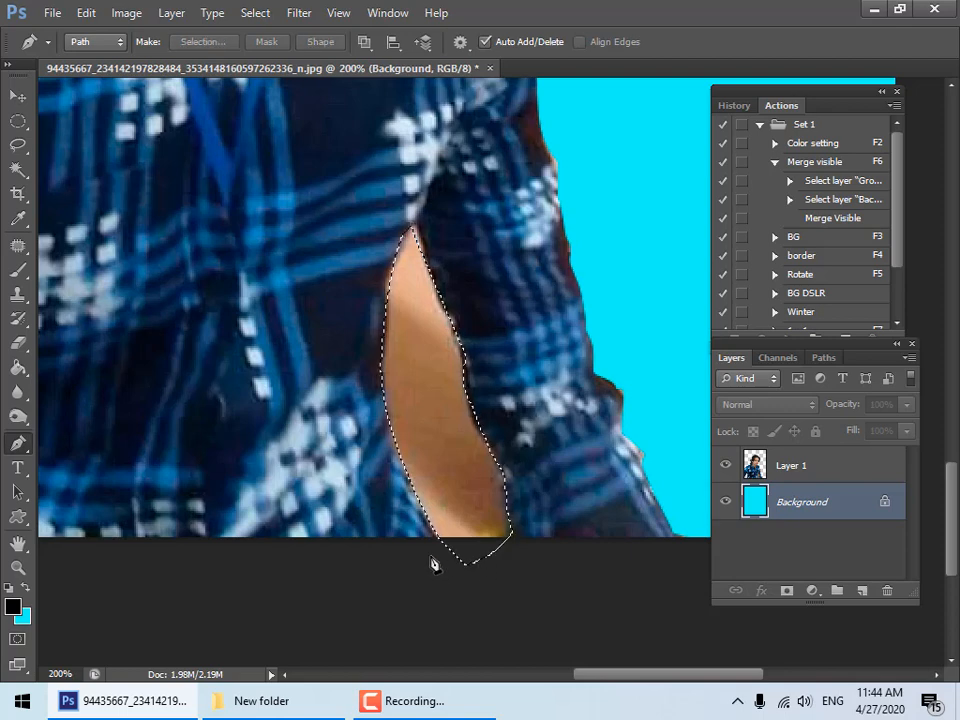
Delete the selected gap between arm and torso from Layer 1 and deselect
key("shift+F5")
left_click(585, 219)
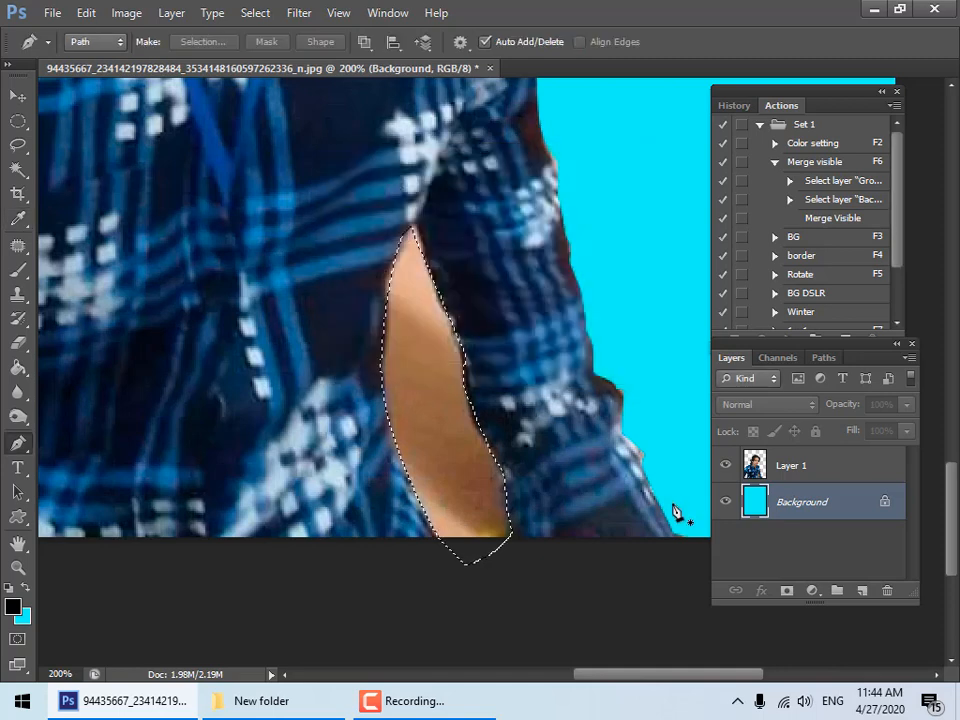
left_click(742, 467)
key("Delete")
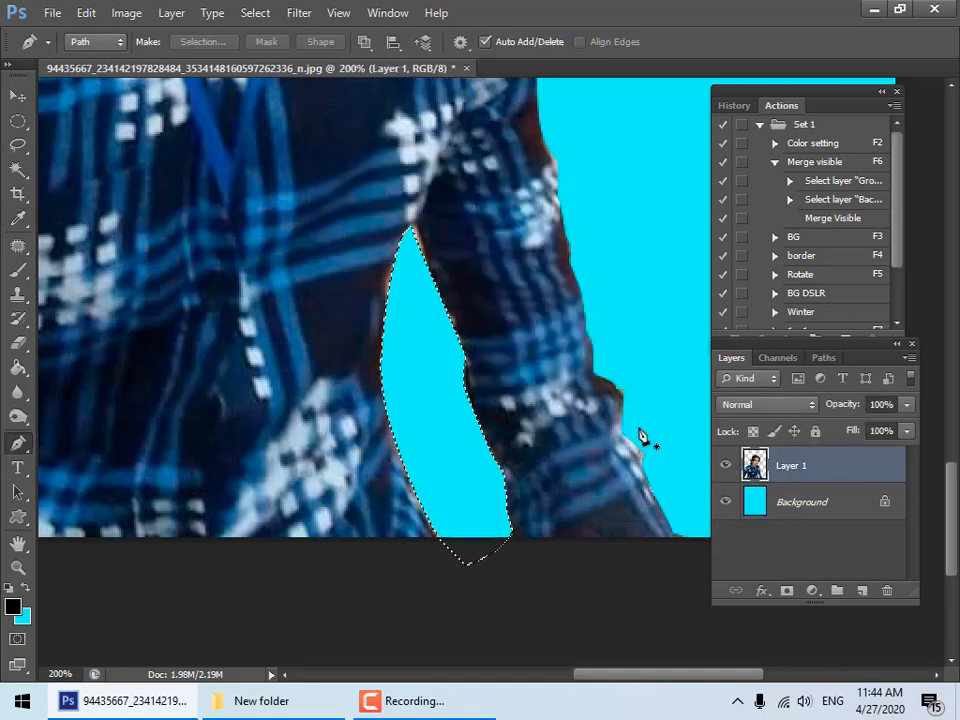
key("ctrl+d")
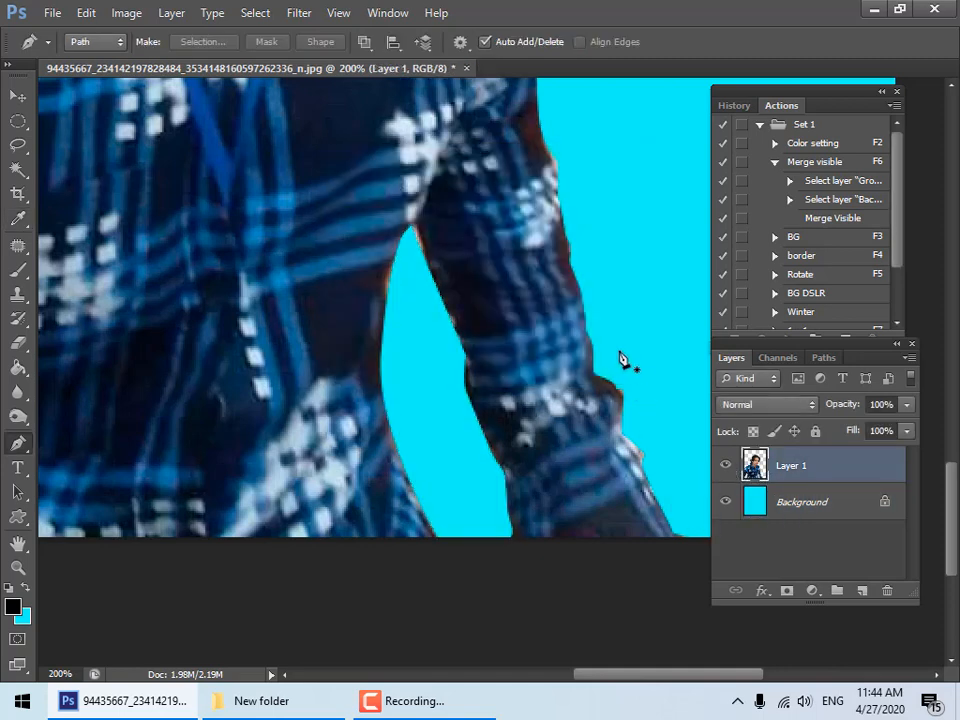
Erase the white wall between the hair strands at the neck on Layer 1 using the Background Eraser at size 20 and 44% tolerance
key("ctrl+minus")
key("ctrl+minus")
key("ctrl+minus")
key("ctrl+plus")
key("ctrl+plus")
key("ctrl+plus")
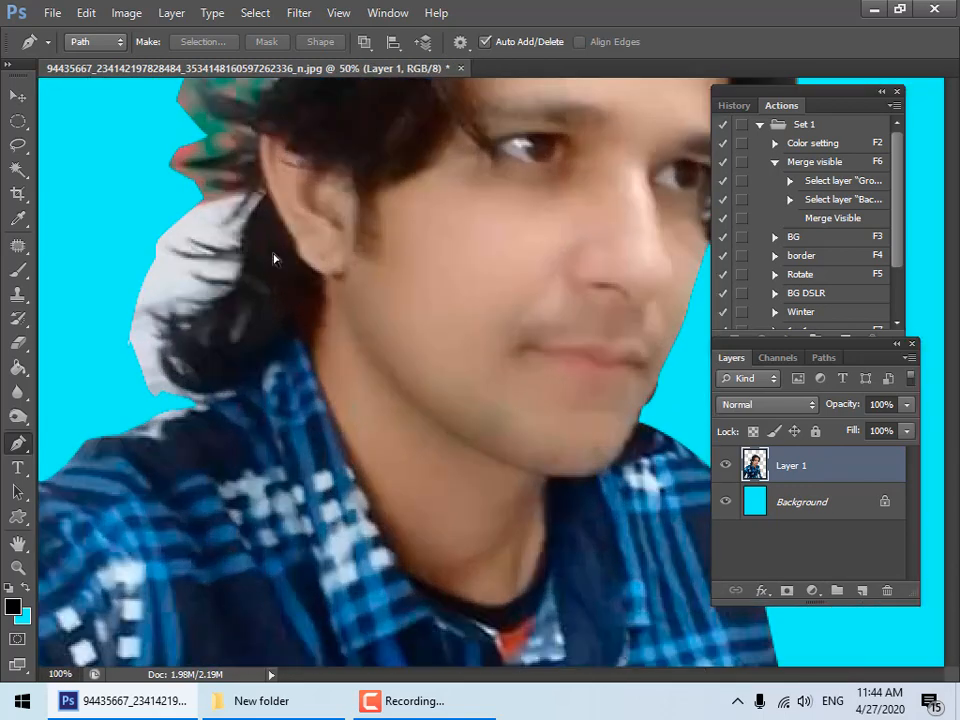
left_click_drag(173, 192, 331, 411)
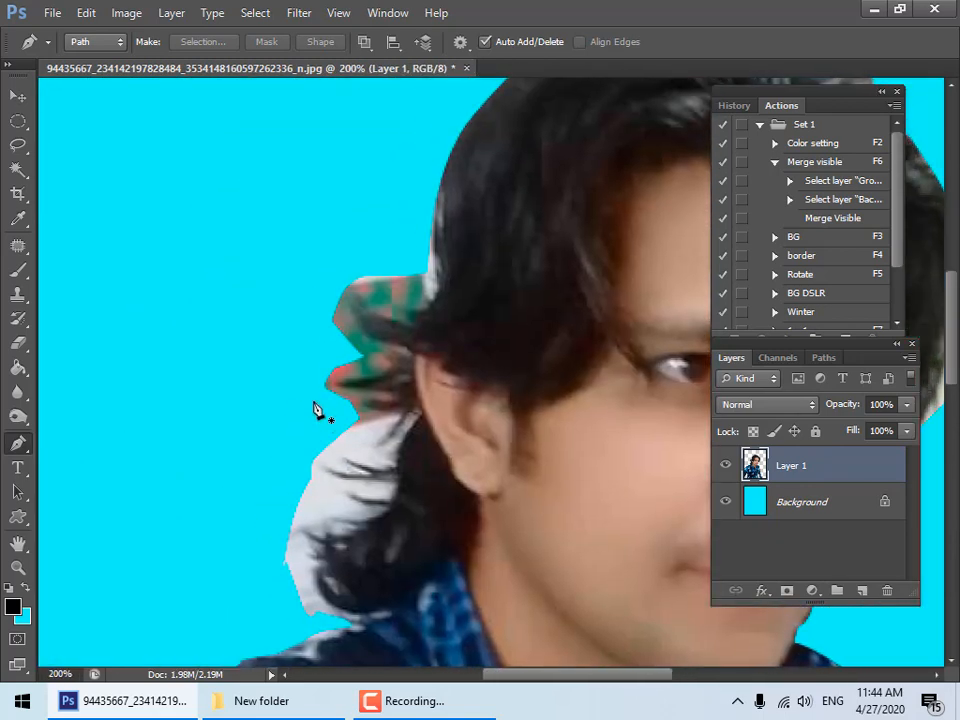
key("e")
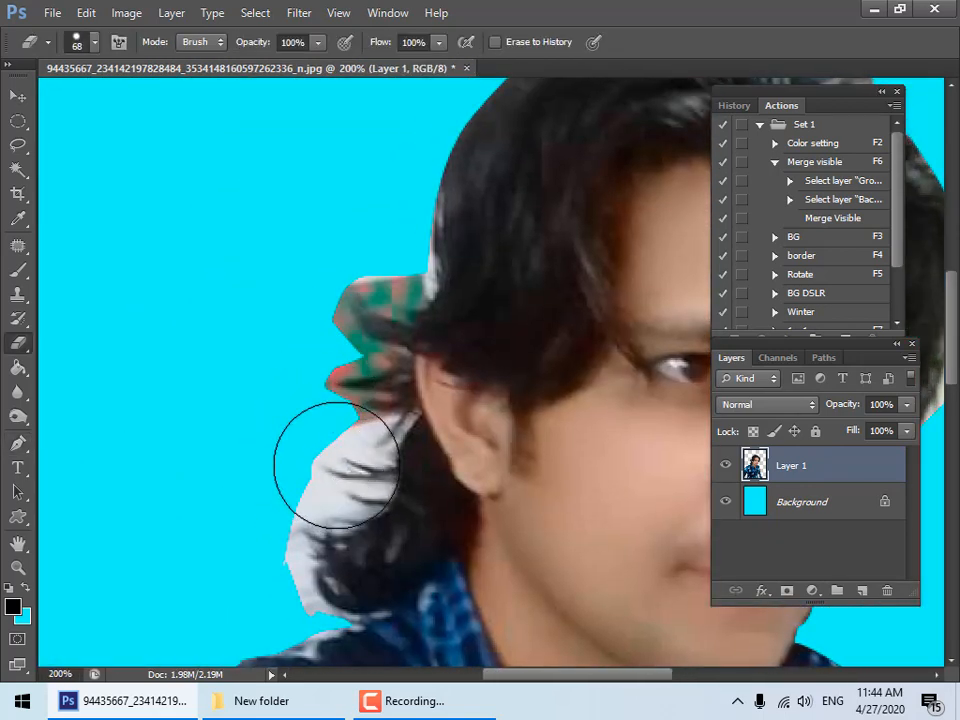
key("shift+e")
mouse_move(324, 495)
left_mouse_down()
mouse_move(364, 489)
mouse_move(380, 473)
mouse_move(377, 431)
mouse_move(360, 433)
mouse_move(321, 482)
left_mouse_up()
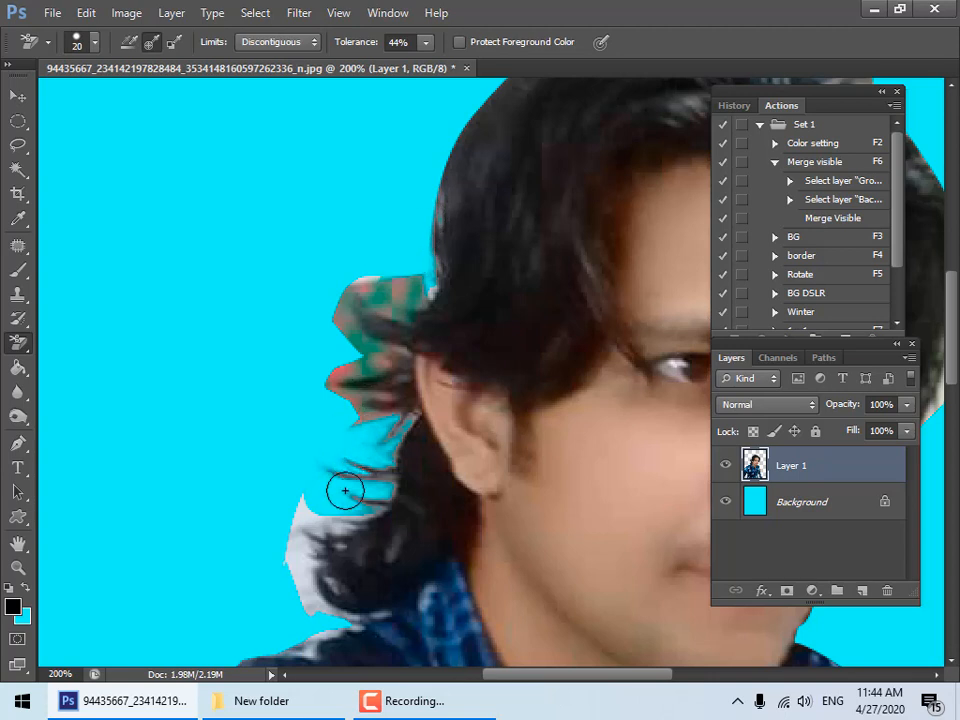
mouse_move(345, 490)
left_mouse_down()
mouse_move(346, 551)
mouse_move(323, 522)
mouse_move(304, 517)
mouse_move(302, 494)
mouse_move(320, 600)
left_mouse_up()
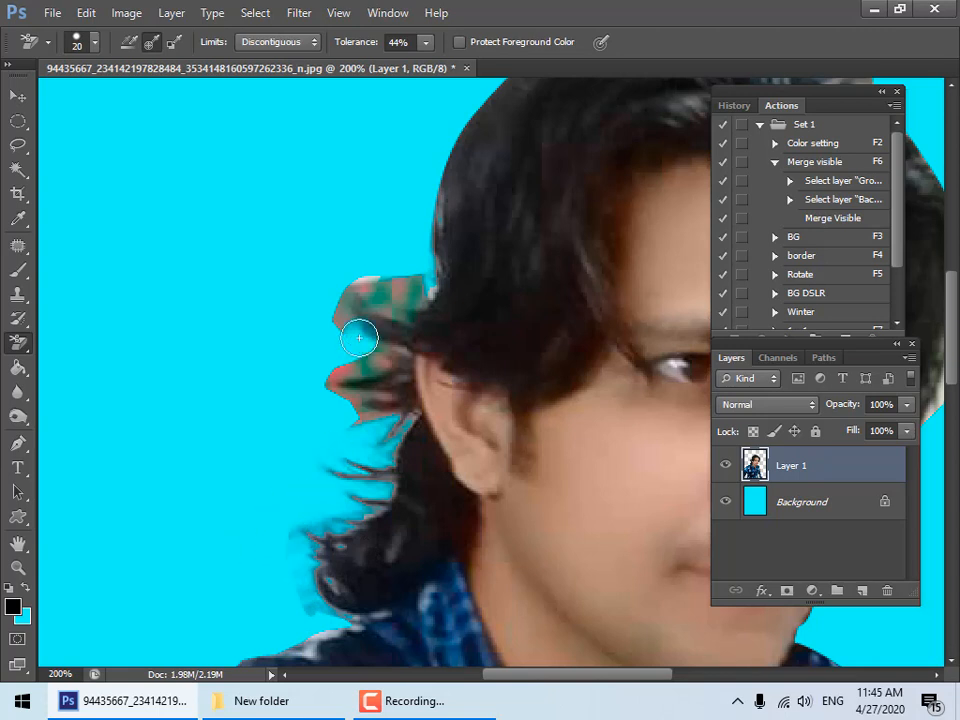
Erase the red, green and white remnants from the hair strands beside the ear with the Background Eraser, then return to the standard Eraser
mouse_move(345, 317)
left_mouse_down()
mouse_move(408, 284)
mouse_move(360, 286)
mouse_move(410, 321)
mouse_move(384, 310)
mouse_move(409, 300)
mouse_move(362, 285)
mouse_move(390, 289)
mouse_move(366, 383)
mouse_move(338, 391)
mouse_move(340, 378)
mouse_move(386, 396)
mouse_move(380, 408)
mouse_move(381, 339)
mouse_move(391, 354)
mouse_move(388, 410)
mouse_move(336, 367)
mouse_move(309, 380)
mouse_move(389, 337)
left_mouse_up()
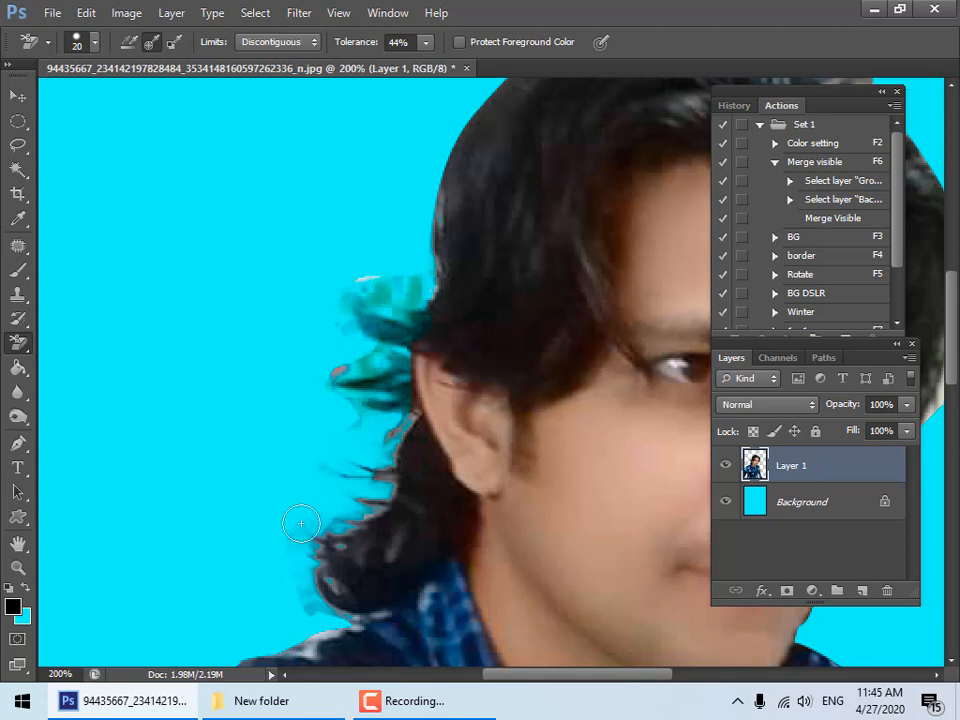
key("ctrl+z")
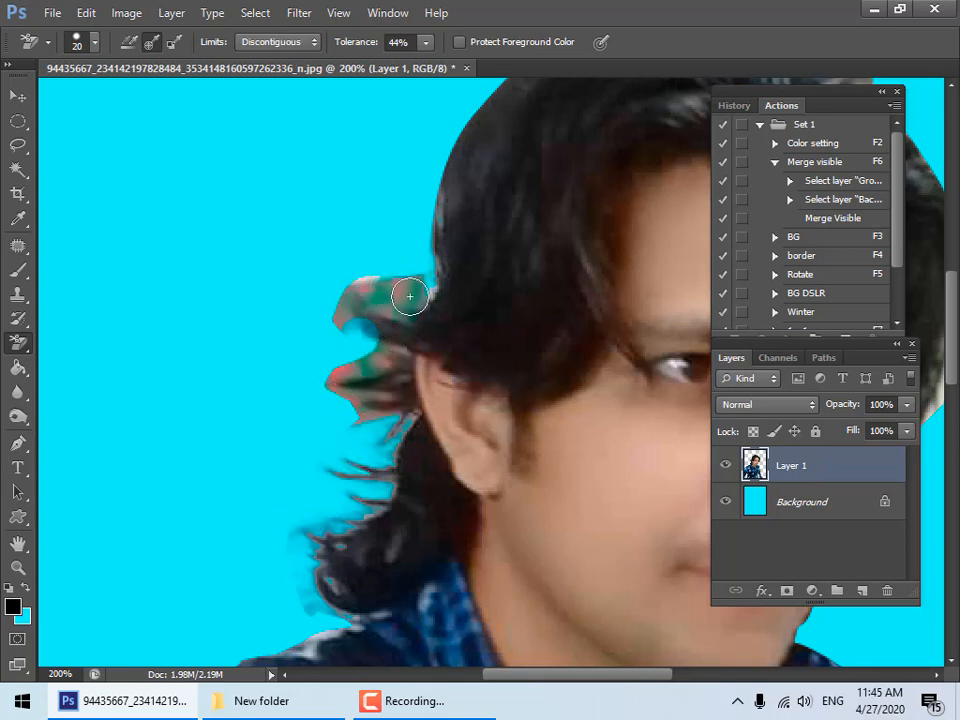
mouse_move(409, 296)
left_mouse_down()
mouse_move(379, 277)
mouse_move(340, 299)
mouse_move(401, 284)
mouse_move(375, 293)
mouse_move(403, 304)
mouse_move(342, 311)
mouse_move(360, 336)
mouse_move(334, 379)
mouse_move(356, 427)
mouse_move(359, 401)
mouse_move(333, 378)
mouse_move(339, 360)
mouse_move(376, 374)
mouse_move(384, 334)
mouse_move(327, 363)
mouse_move(374, 413)
mouse_move(369, 445)
mouse_move(319, 491)
mouse_move(287, 549)
mouse_move(317, 614)
mouse_move(333, 614)
mouse_move(303, 576)
mouse_move(335, 558)
mouse_move(363, 519)
mouse_move(368, 546)
mouse_move(382, 547)
mouse_move(395, 503)
mouse_move(394, 478)
mouse_move(379, 466)
mouse_move(332, 467)
mouse_move(355, 461)
mouse_move(397, 422)
mouse_move(395, 393)
mouse_move(342, 394)
mouse_move(341, 356)
mouse_move(335, 382)
mouse_move(341, 377)
mouse_move(326, 380)
mouse_move(362, 419)
mouse_move(386, 403)
mouse_move(389, 385)
mouse_move(364, 381)
mouse_move(380, 369)
mouse_move(376, 353)
mouse_move(334, 325)
mouse_move(345, 290)
mouse_move(382, 294)
mouse_move(380, 283)
mouse_move(415, 295)
mouse_move(376, 292)
mouse_move(398, 263)
left_mouse_up()
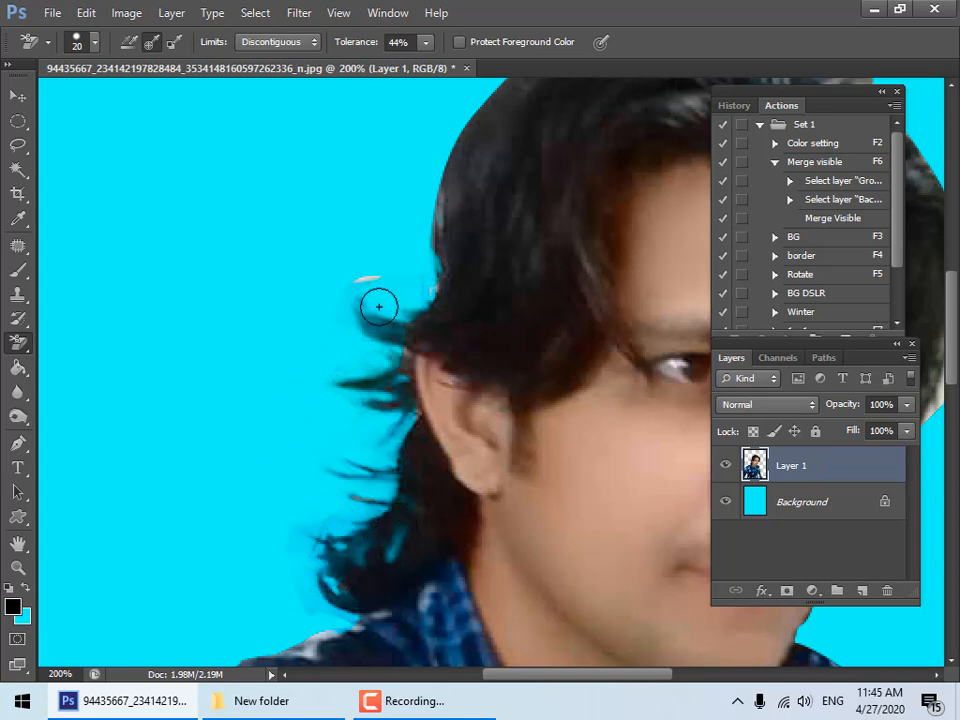
mouse_move(379, 300)
left_mouse_down()
mouse_move(369, 274)
mouse_move(356, 276)
mouse_move(409, 289)
left_mouse_up()
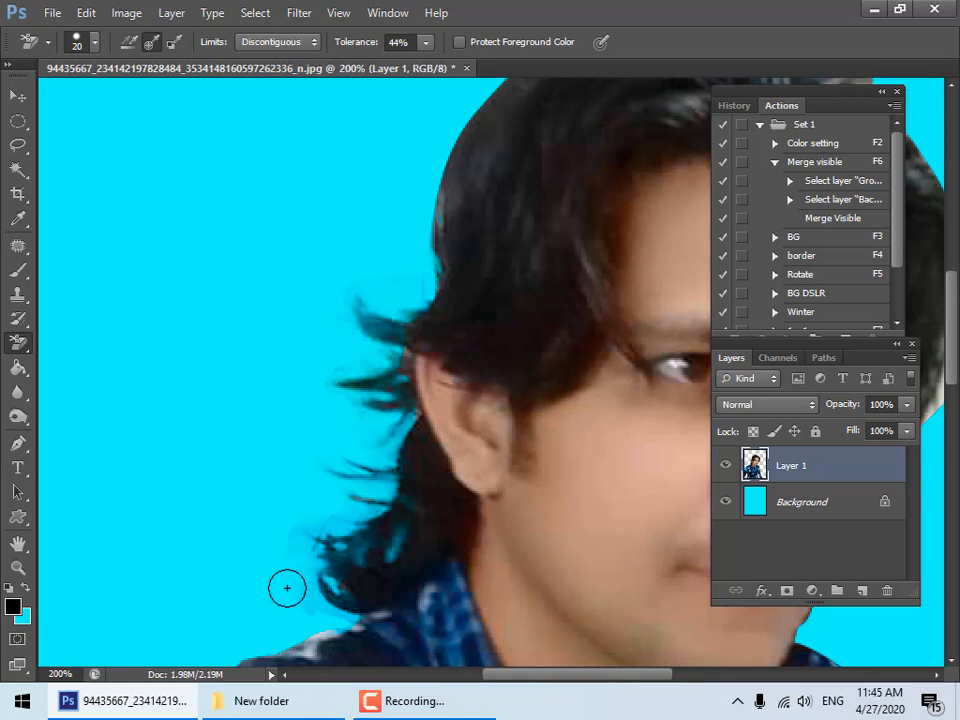
key("shift+e")
key("shift+e")
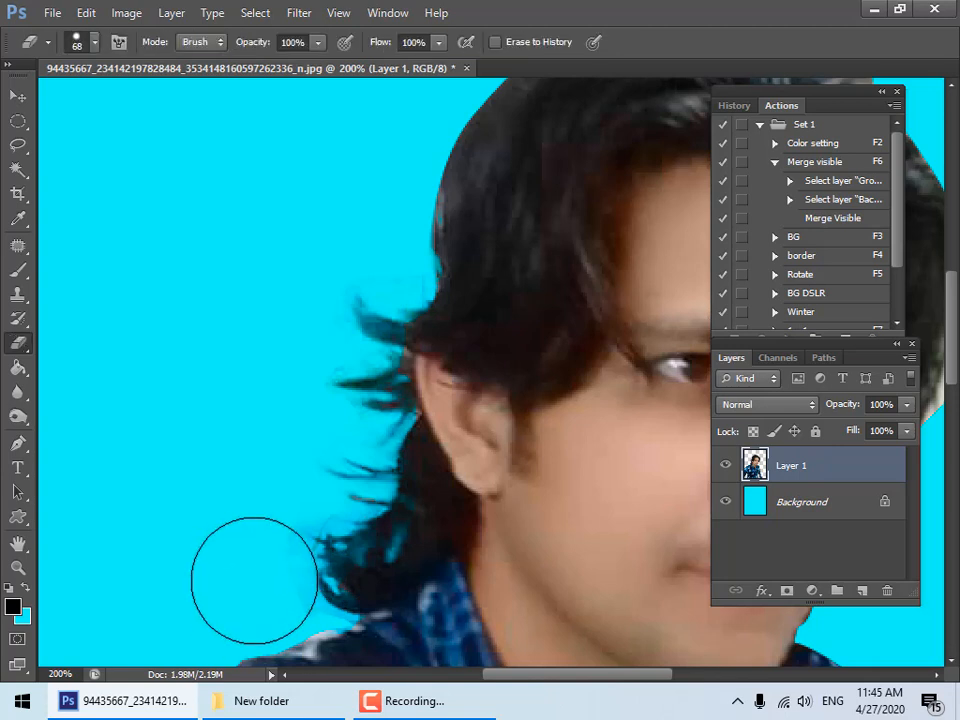
Erase the faint halo around the hair strands beside the ear with the standard Eraser, reducing its size to 15
key("bracketleft")
key("bracketleft")
key("bracketleft")
key("bracketleft")
key("bracketleft")
key("bracketleft")
key("bracketleft")
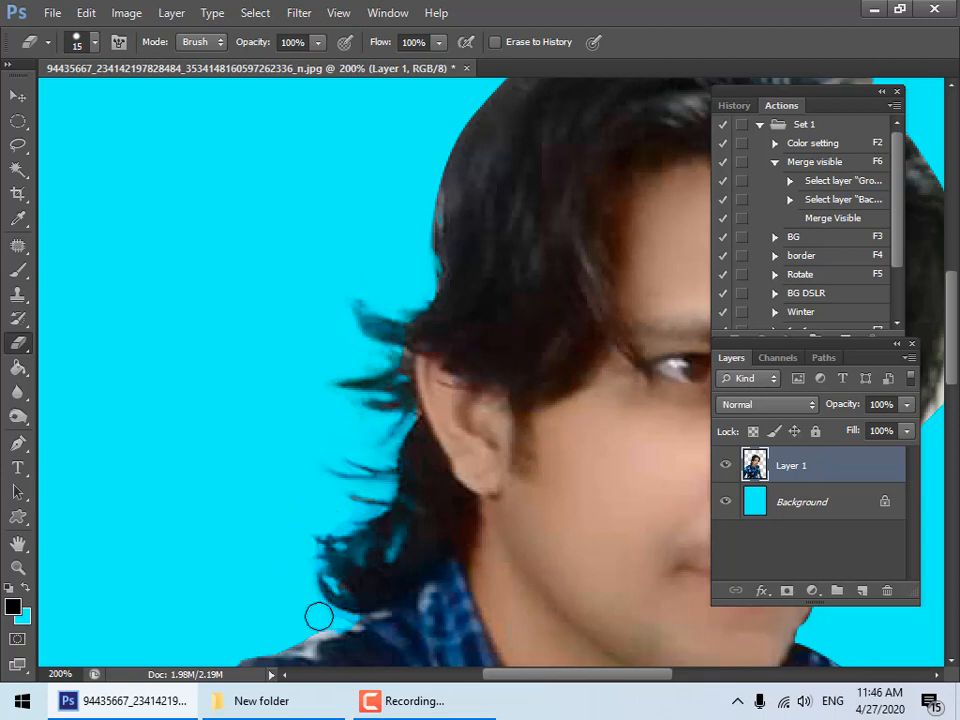
key("ctrl+minus")
key("ctrl+minus")
key("ctrl+minus")
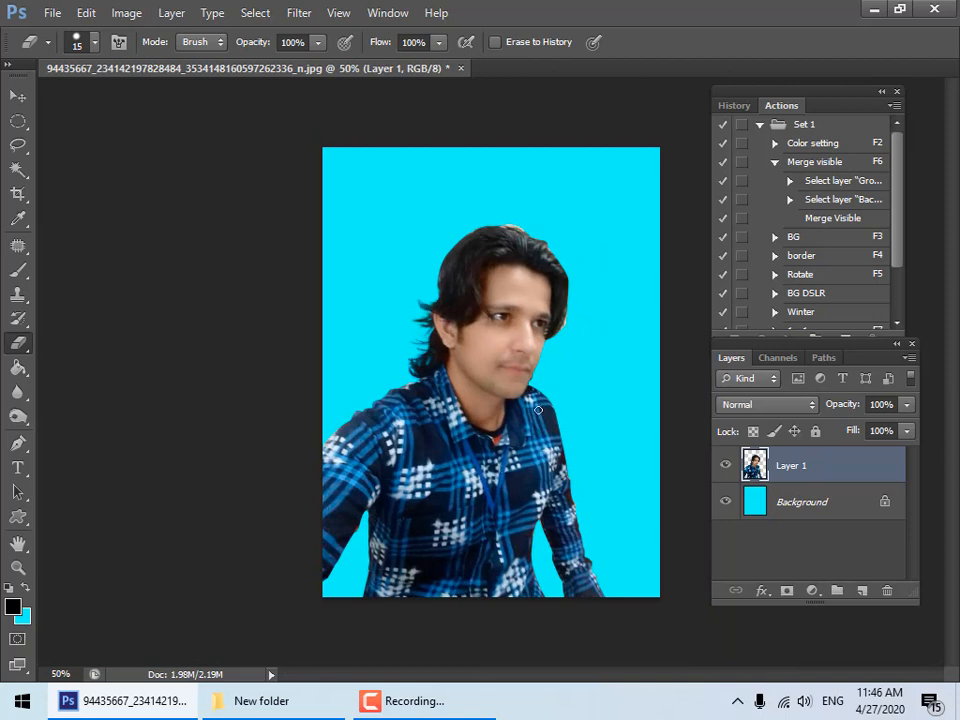
Erase the pale fringe along the crown of the hair with the Background Eraser at size 20 and 44% tolerance
key("shift+e")
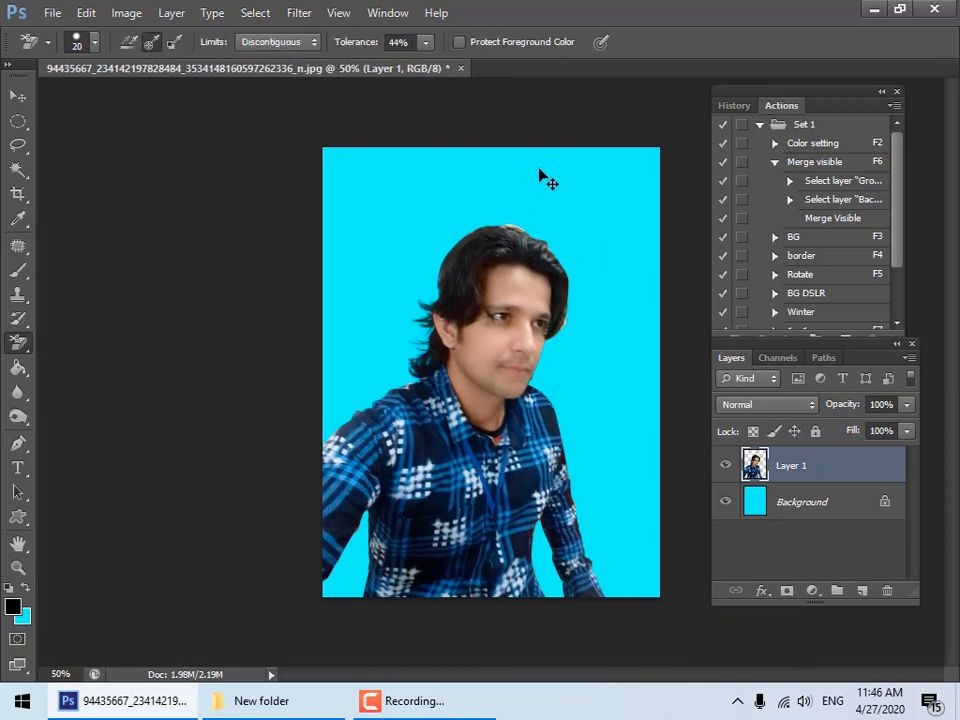
key("ctrl+plus")
key("ctrl+plus")
key("ctrl+plus")
key("ctrl+plus")
mouse_move(585, 144)
left_mouse_down()
mouse_move(450, 369)
mouse_move(450, 345)
mouse_move(461, 345)
left_mouse_up()
left_click(342, 283)
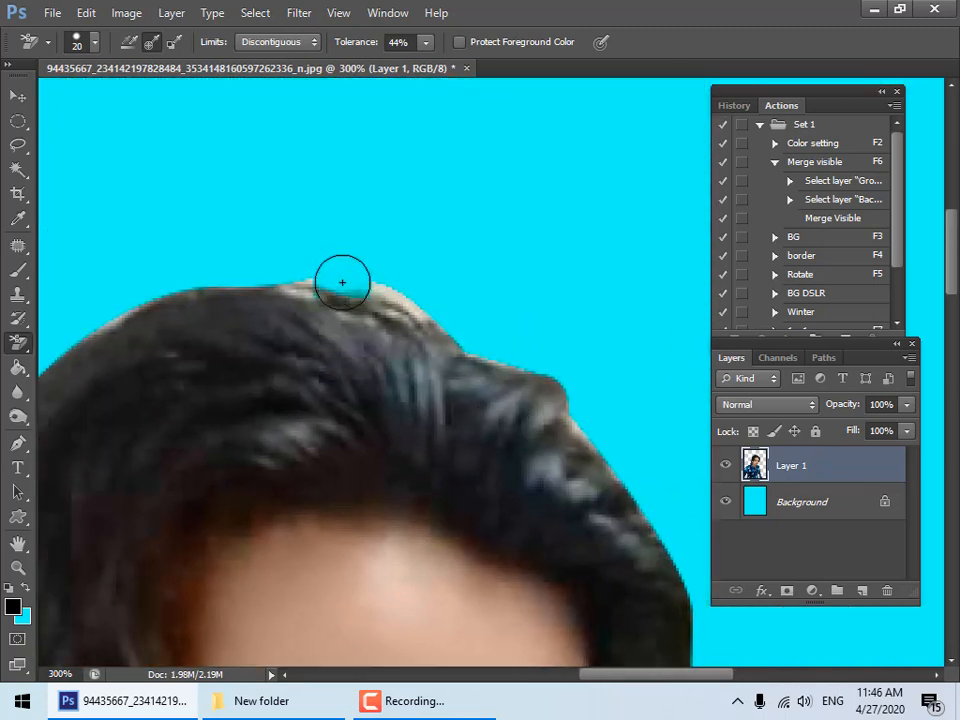
mouse_move(342, 283)
left_mouse_down()
mouse_move(407, 304)
mouse_move(275, 275)
mouse_move(146, 297)
mouse_move(101, 326)
left_mouse_up()
Erase the light fringe from the outer hair edge beside the far eye with the Background Eraser
mouse_move(394, 369)
left_mouse_down()
mouse_move(171, 124)
mouse_move(167, 92)
left_mouse_up()
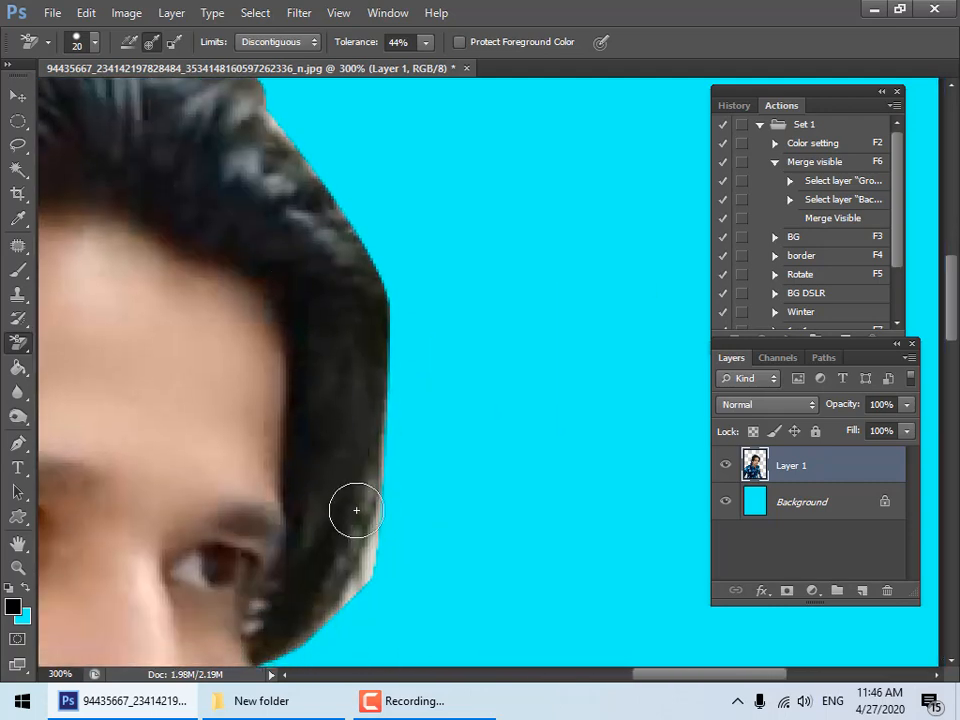
mouse_move(356, 510)
left_mouse_down()
mouse_move(373, 550)
mouse_move(363, 569)
left_mouse_up()
mouse_move(334, 618)
left_mouse_down()
mouse_move(379, 460)
mouse_move(373, 424)
left_mouse_up()
Erase the remaining light edge from the upper hair contour between the crown and the forehead side with the Background Eraser
left_click_drag(304, 329, 497, 544)
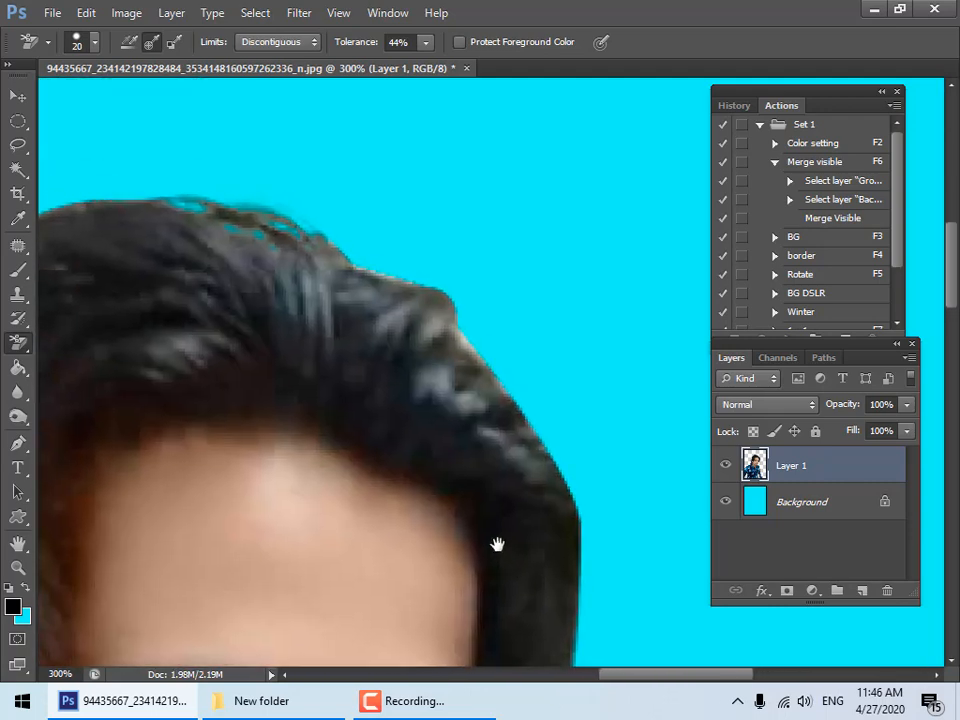
mouse_move(475, 335)
left_mouse_down()
mouse_move(376, 262)
mouse_move(345, 257)
mouse_move(354, 330)
mouse_move(538, 315)
left_mouse_up()
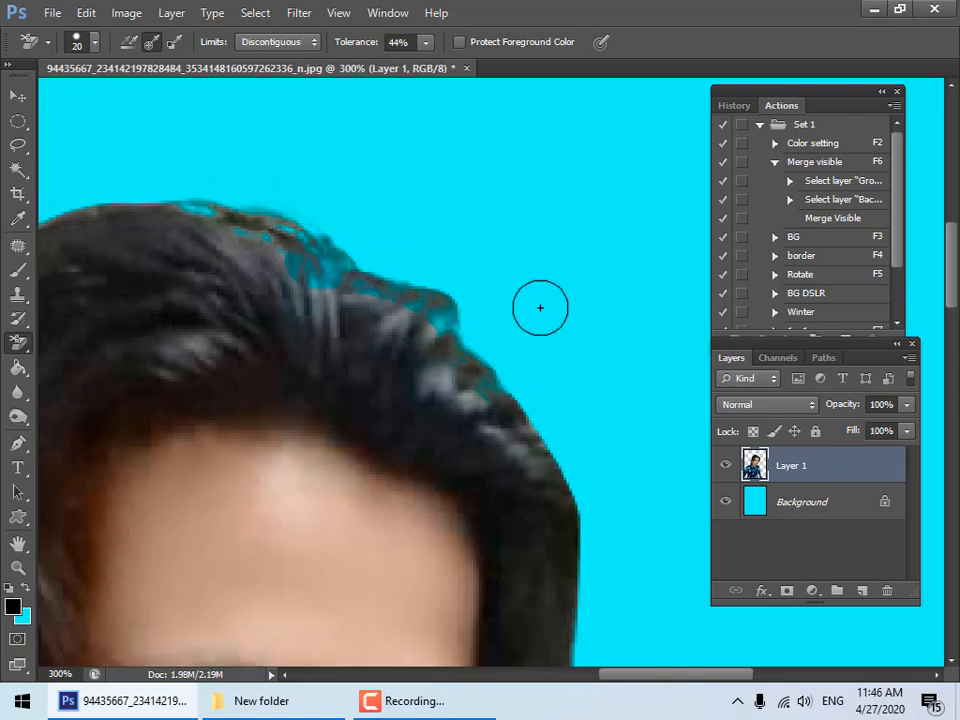
key("ctrl+minus")
key("ctrl+minus")
key("ctrl+minus")
key("ctrl+minus")
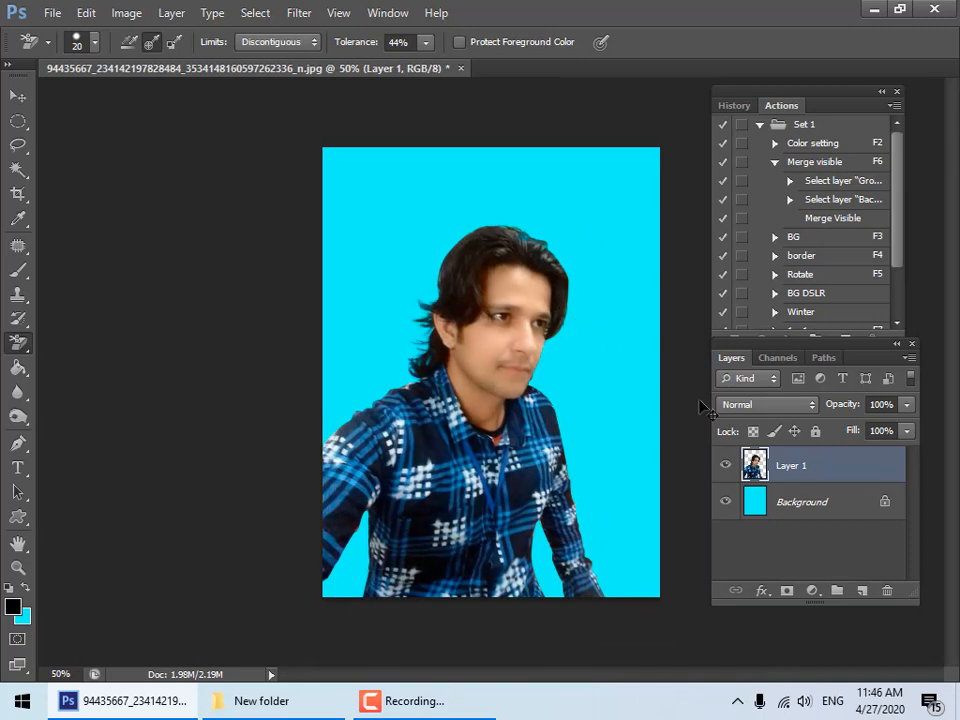
Warm Layer 1's midtones toward red with Color Balance and delete the cyan Background layer
key("ctrl+b")
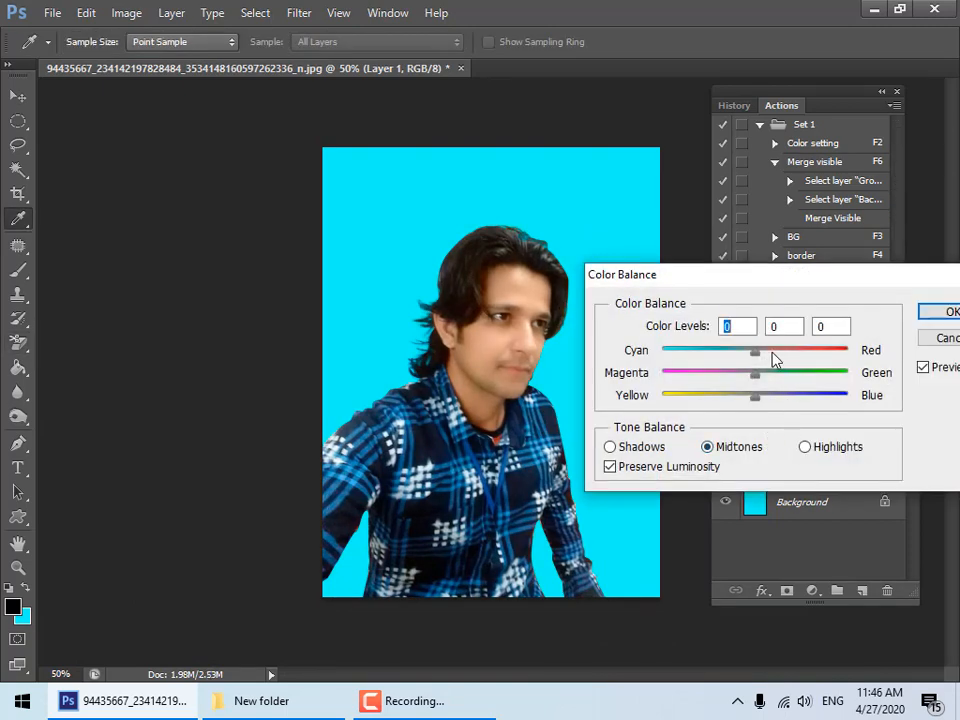
left_click(773, 351)
left_click_drag(751, 396, 764, 359)
key("Return")
key("e")
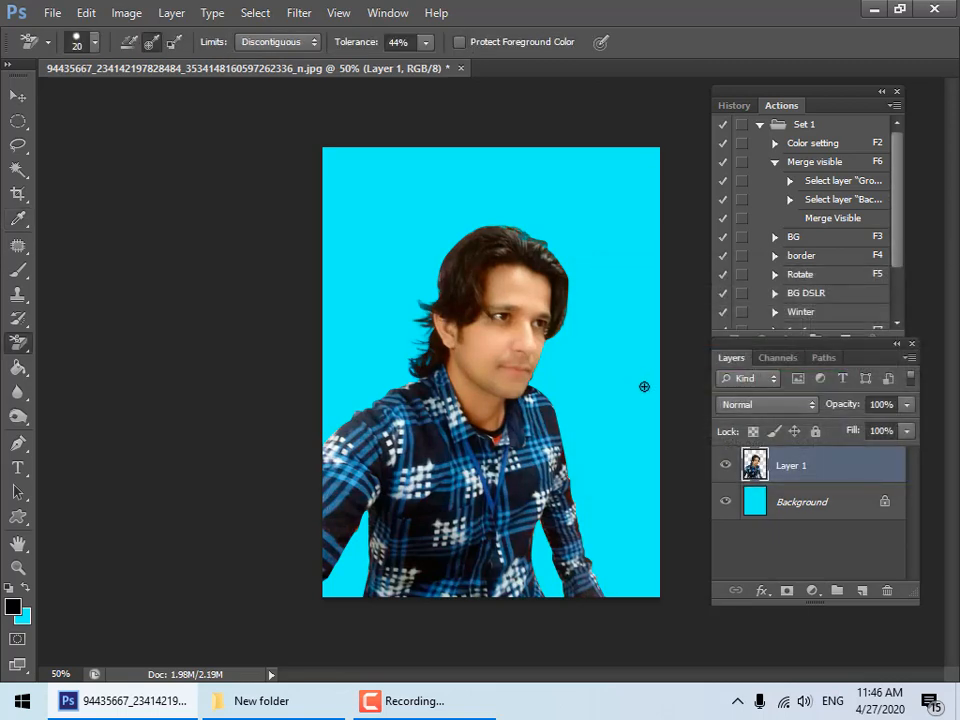
left_click_drag(848, 502, 886, 591)
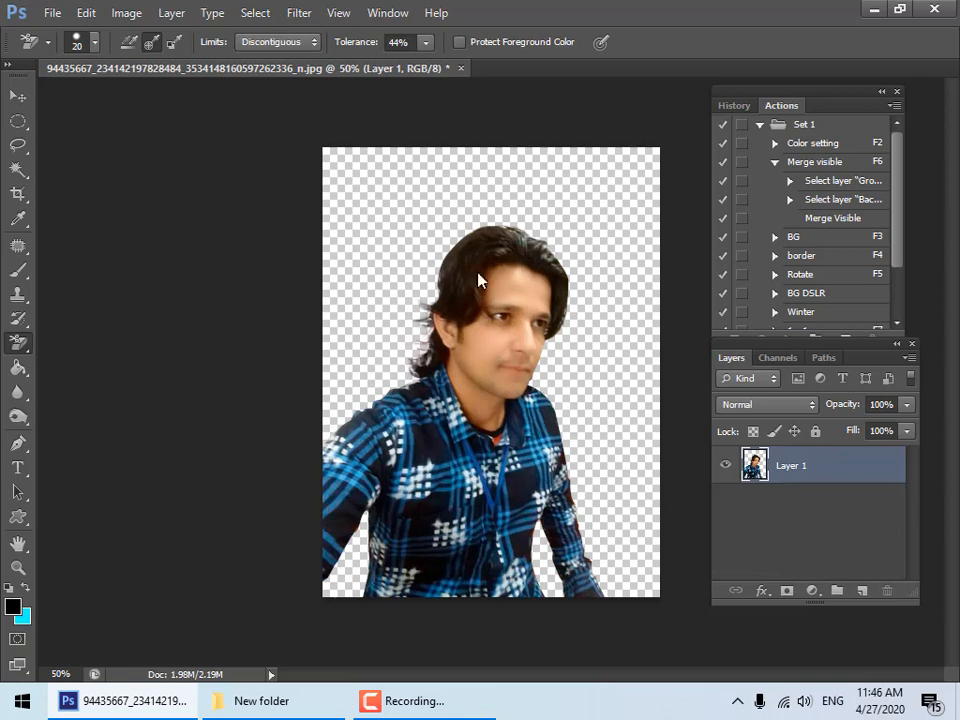
Start opening a file and browse on the E: drive through Drive By Me and Graphics to the Wallpaper folder
key("ctrl+o")
left_click(342, 131)
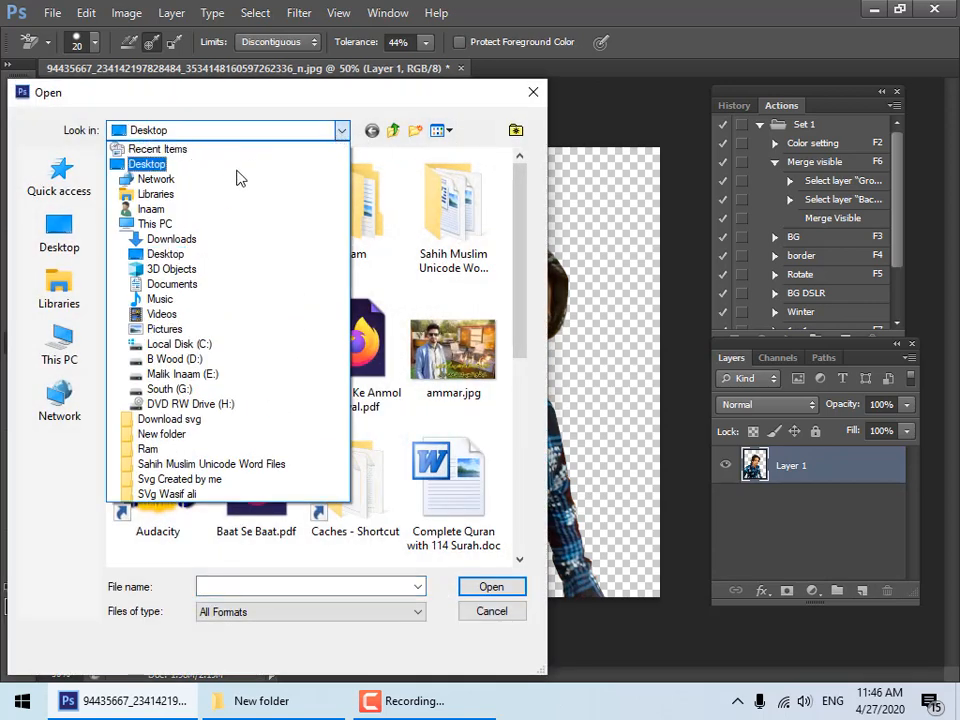
left_click(190, 377)
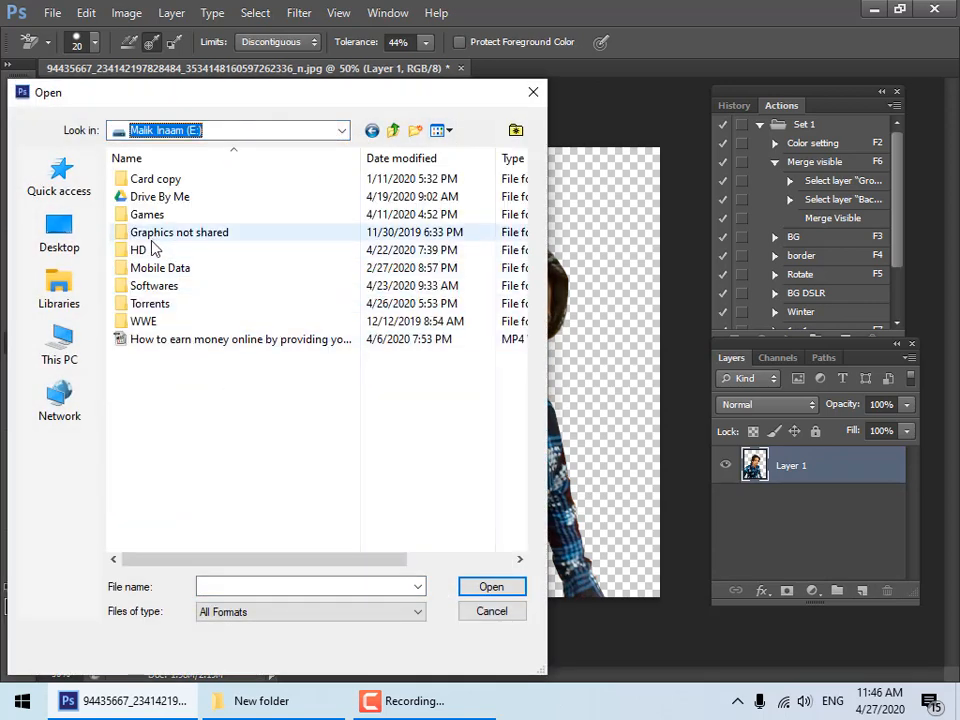
double_click(156, 198)
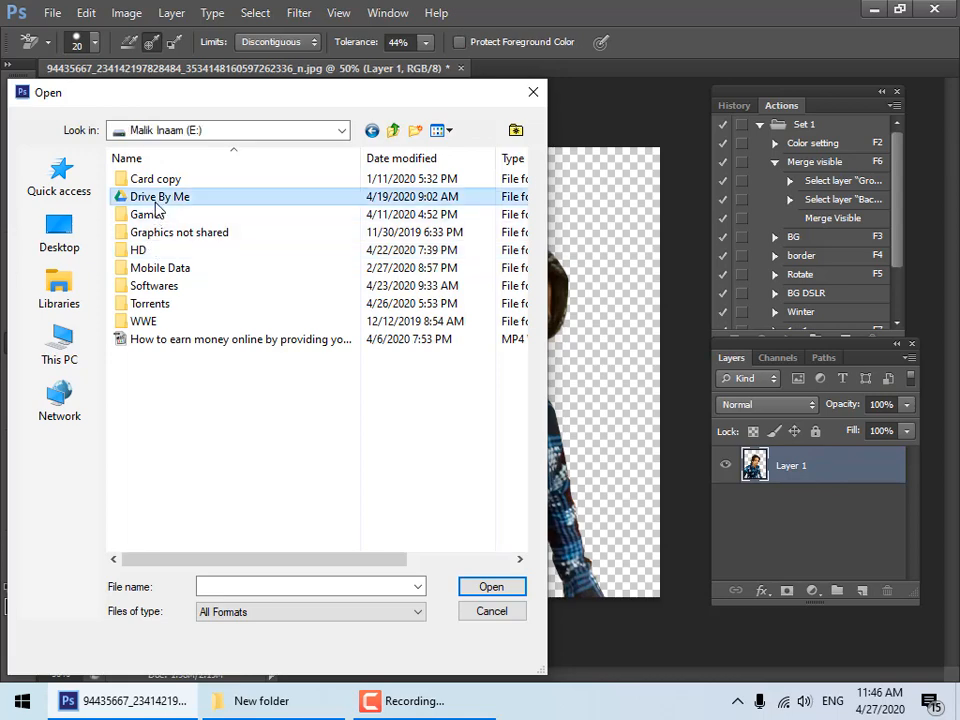
double_click(155, 268)
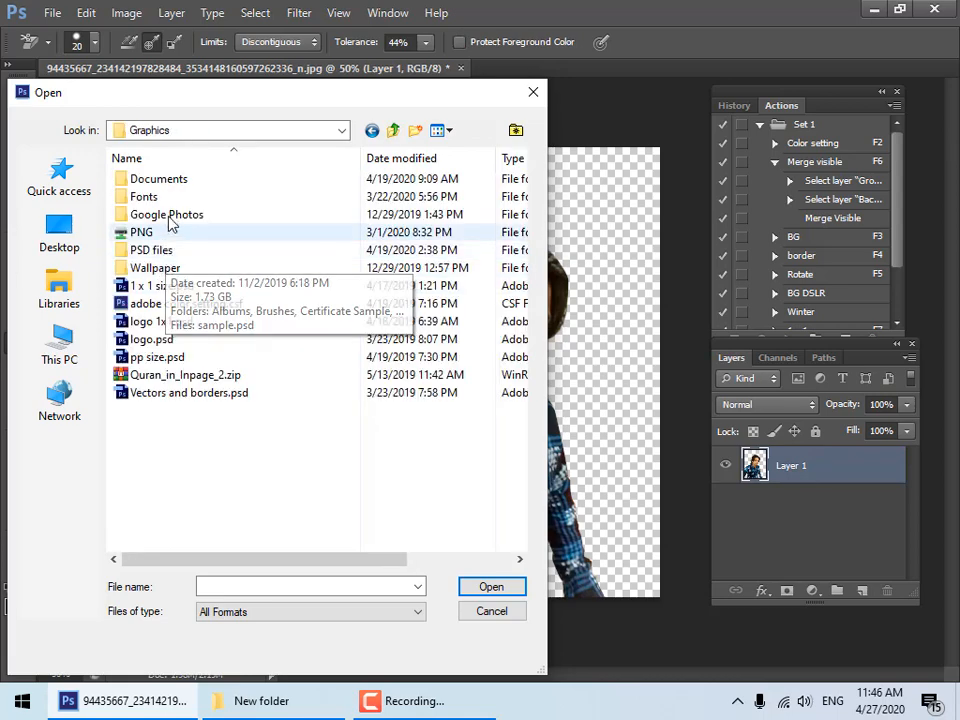
double_click(152, 268)
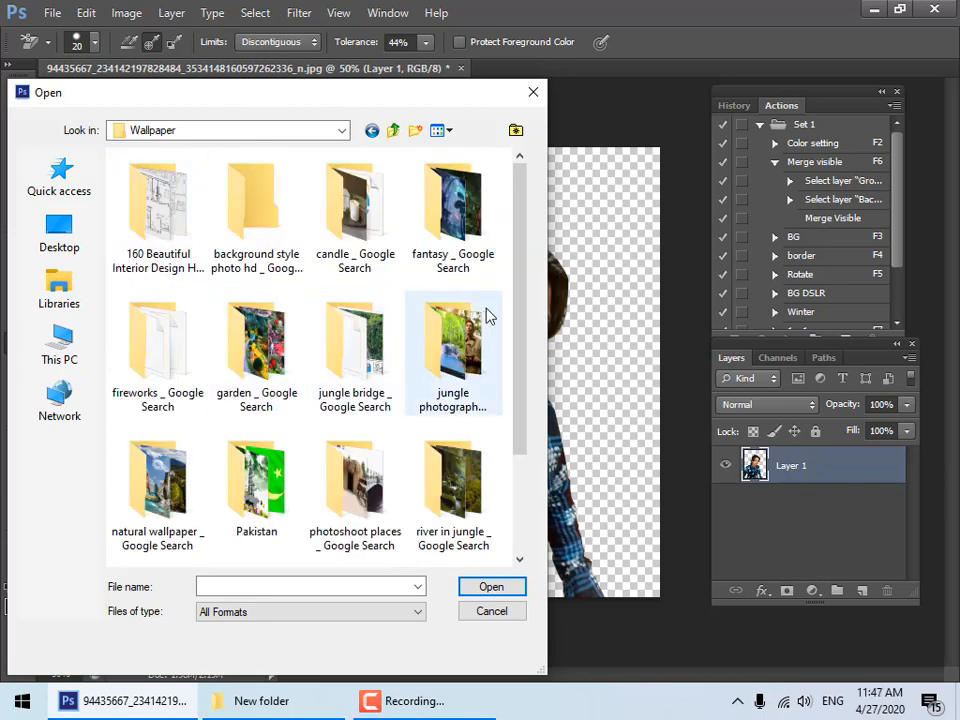
left_click_drag(519, 301, 516, 404)
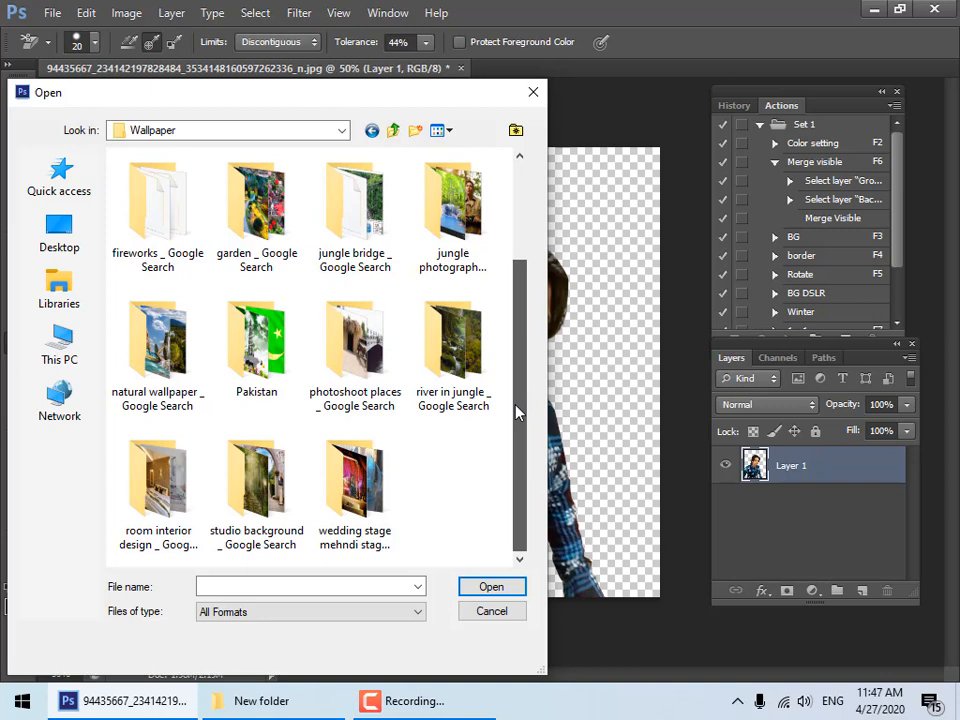
Look through the jungle photography folder for a background image and return to the Wallpaper folder
double_click(468, 250)
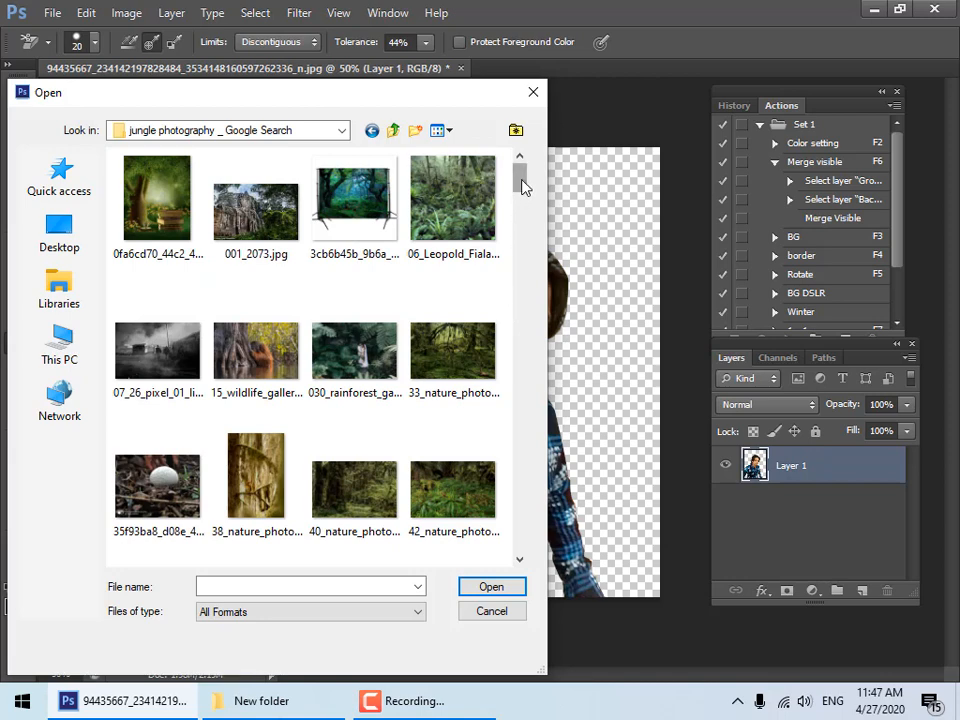
left_click_drag(521, 180, 521, 229)
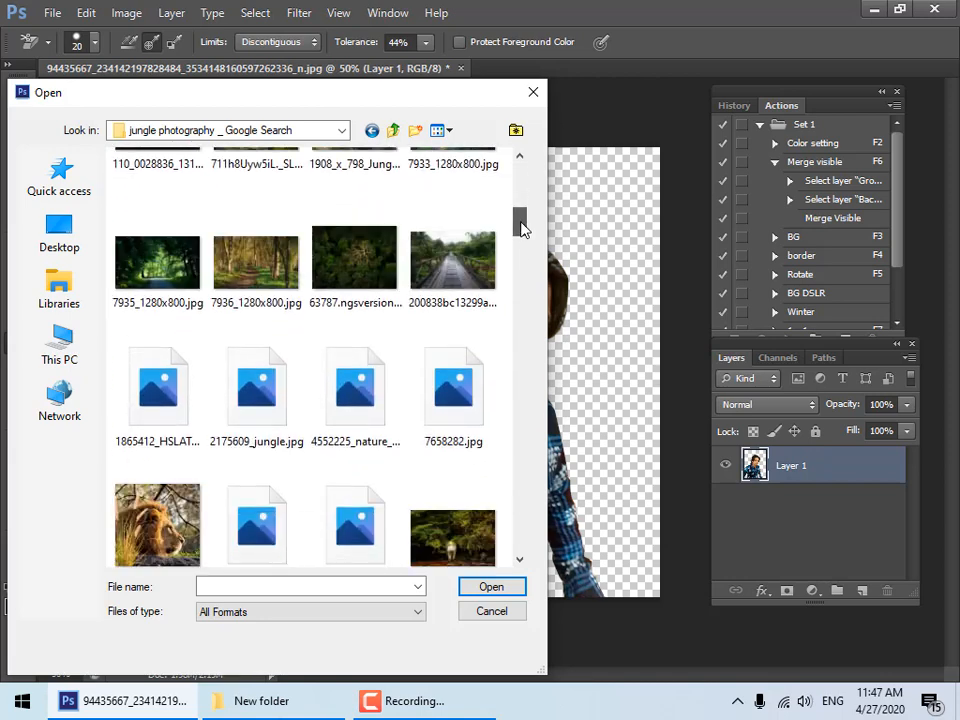
left_click(393, 130)
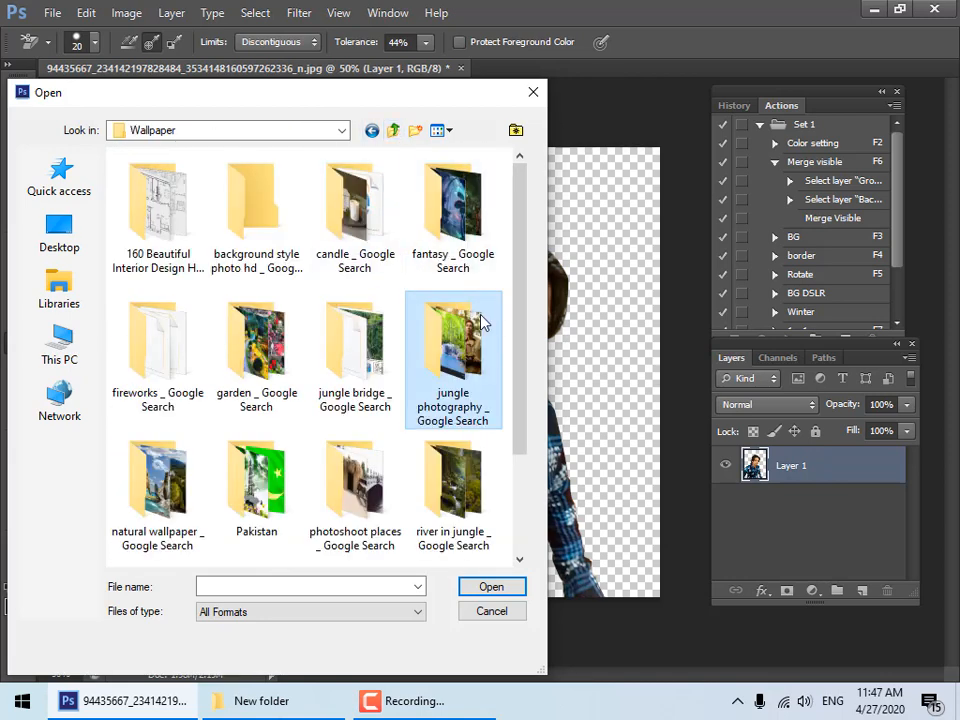
Open x0QT9V.jpg from the fantasy folder and undo the stray erase on it, leaving the Move tool active
double_click(465, 219)
left_click_drag(527, 196, 498, 541)
left_click(378, 505)
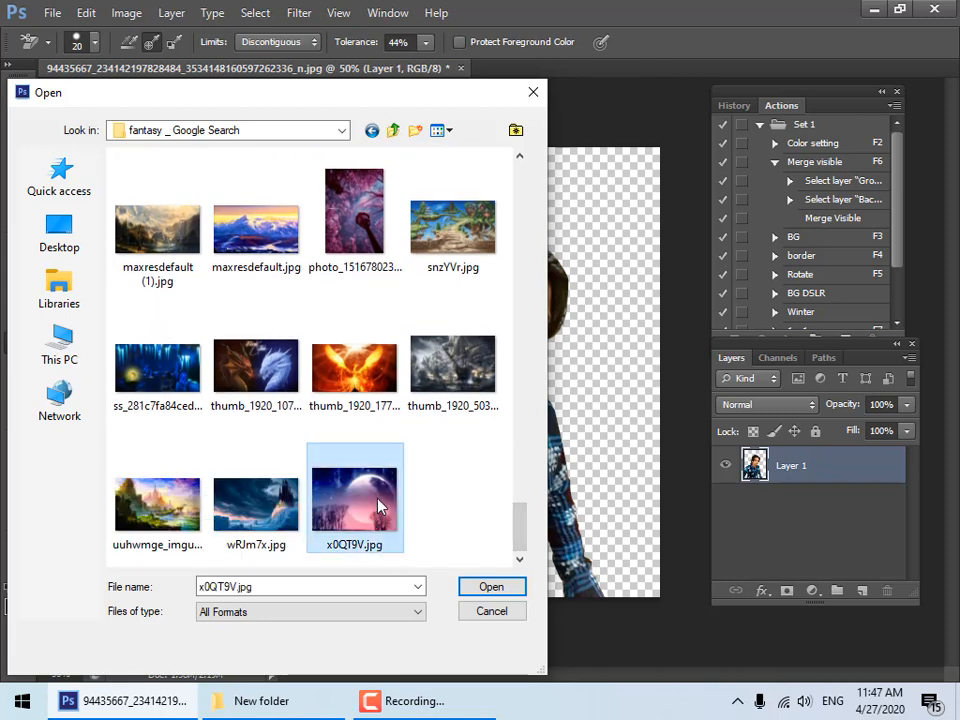
double_click(378, 505)
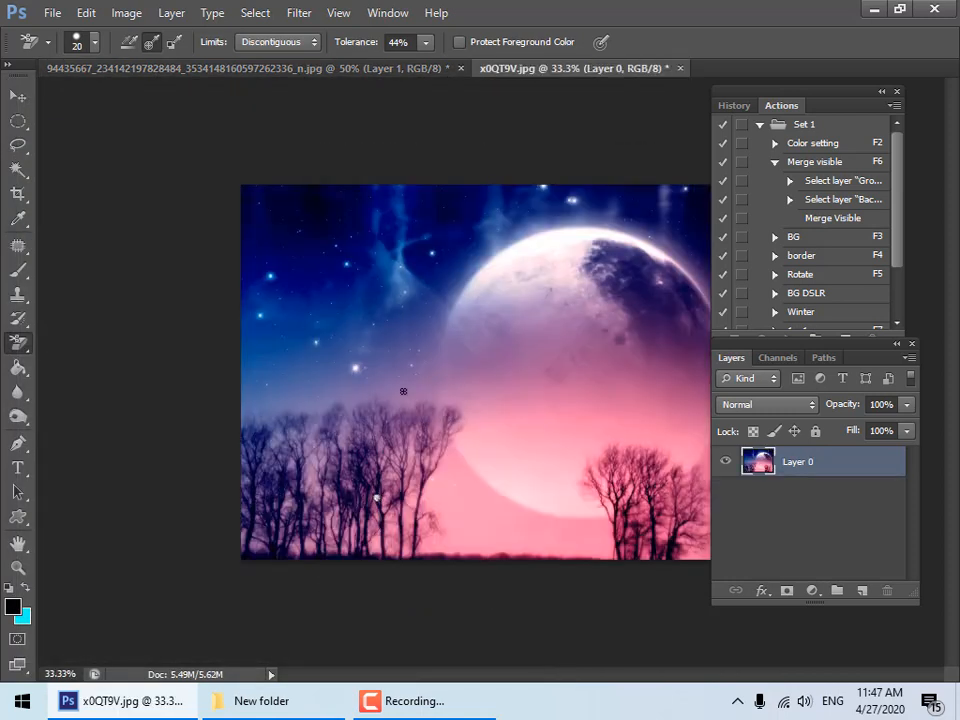
key("v")
key("ctrl+z")
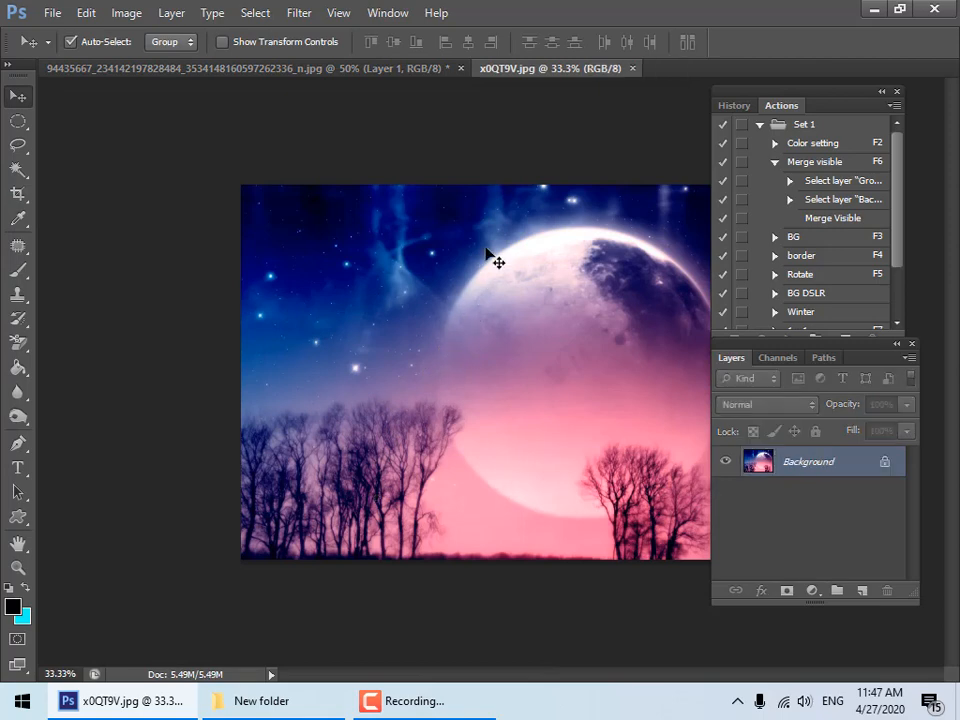
Float the x0QT9V.jpg window, copy its moon image into the portrait document as a layer, and close the source file
left_click_drag(550, 66, 153, 105)
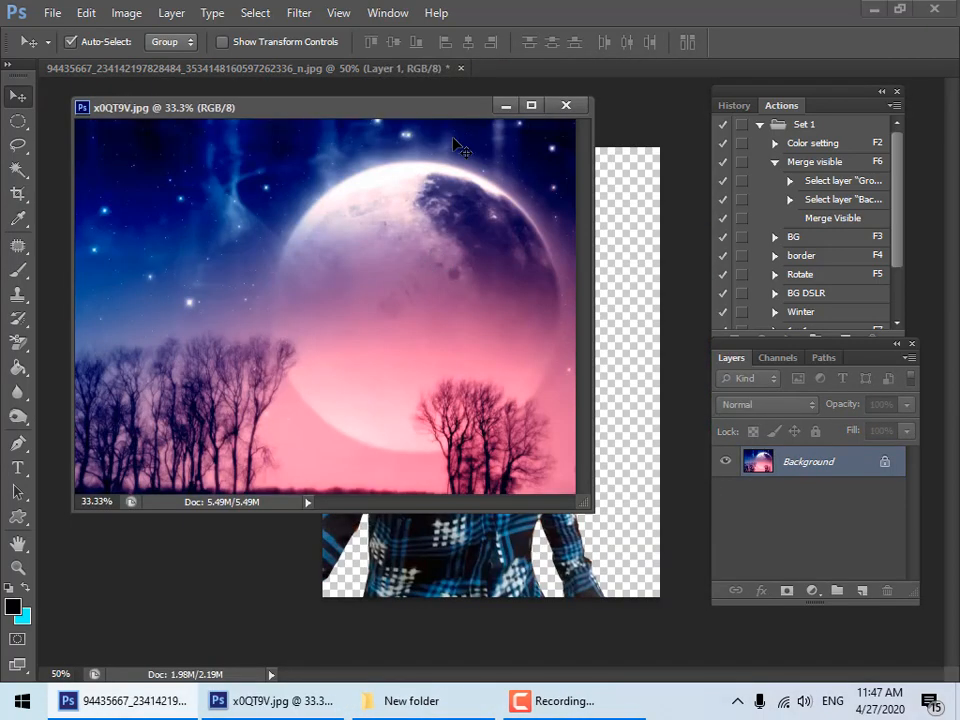
left_click_drag(422, 110, 201, 124)
left_click_drag(249, 243, 330, 273)
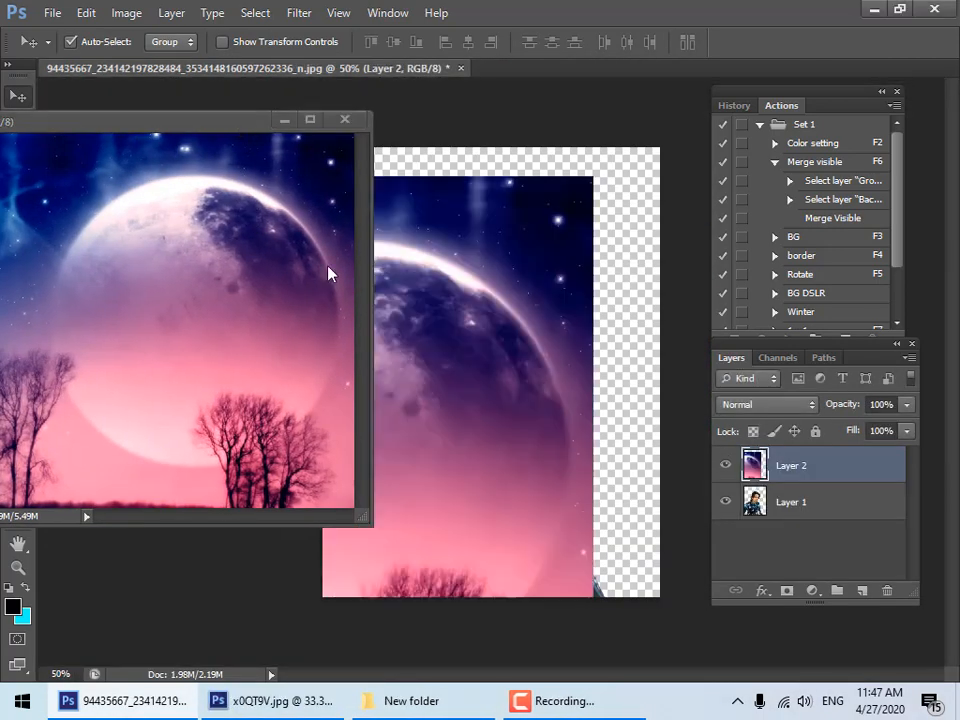
left_click(344, 119)
Move the moon image over the canvas and send its layer behind the man on Layer 1
left_click_drag(476, 238, 551, 212)
key("ctrl+bracketleft")
key("ctrl+minus")
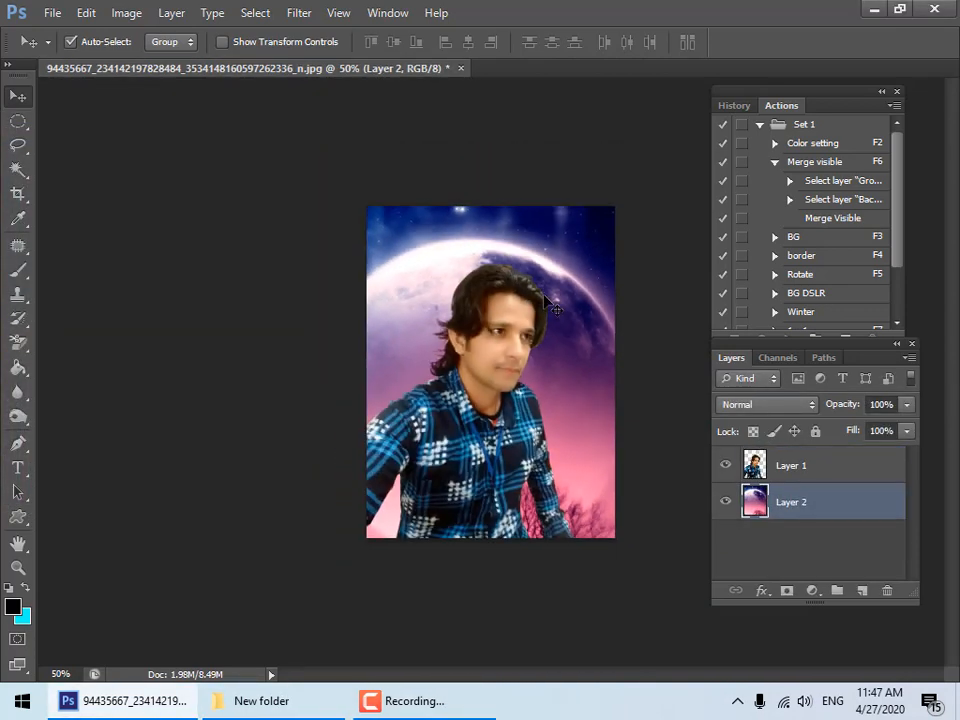
Reposition the moon background farther right and move the man toward the left edge of the canvas
left_click_drag(563, 391, 611, 365)
left_click(477, 437)
left_click_drag(478, 392, 438, 402)
Scale the moon background on Layer 2 to about 88% with Free Transform and reposition it to fill the canvas
left_click(526, 385)
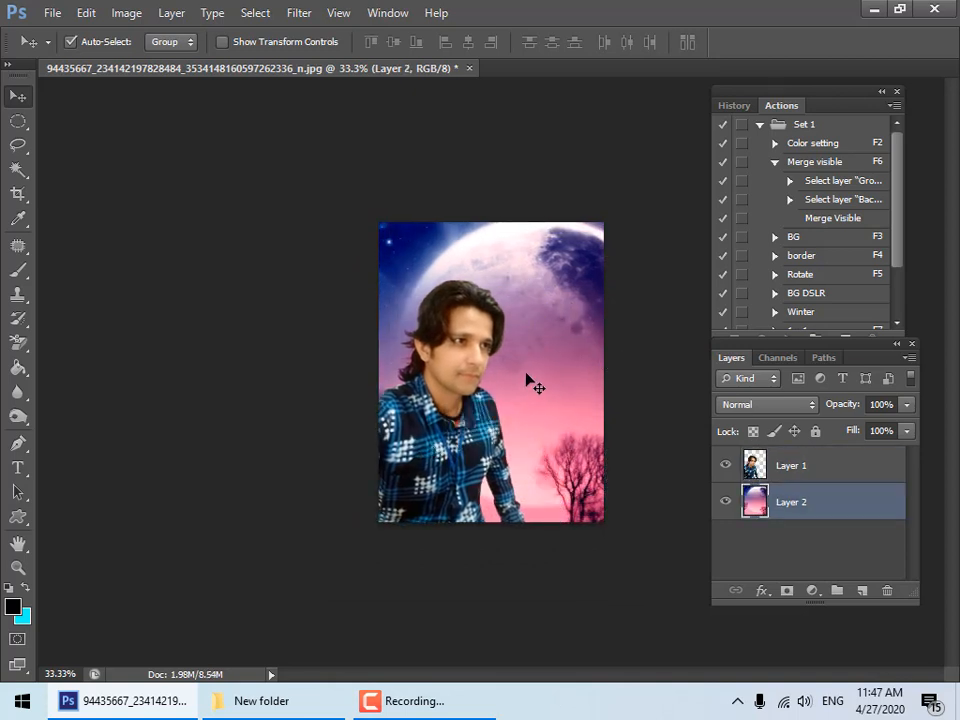
key("ctrl+t")
left_click_drag(205, 180, 305, 256)
left_click_drag(399, 273, 430, 246)
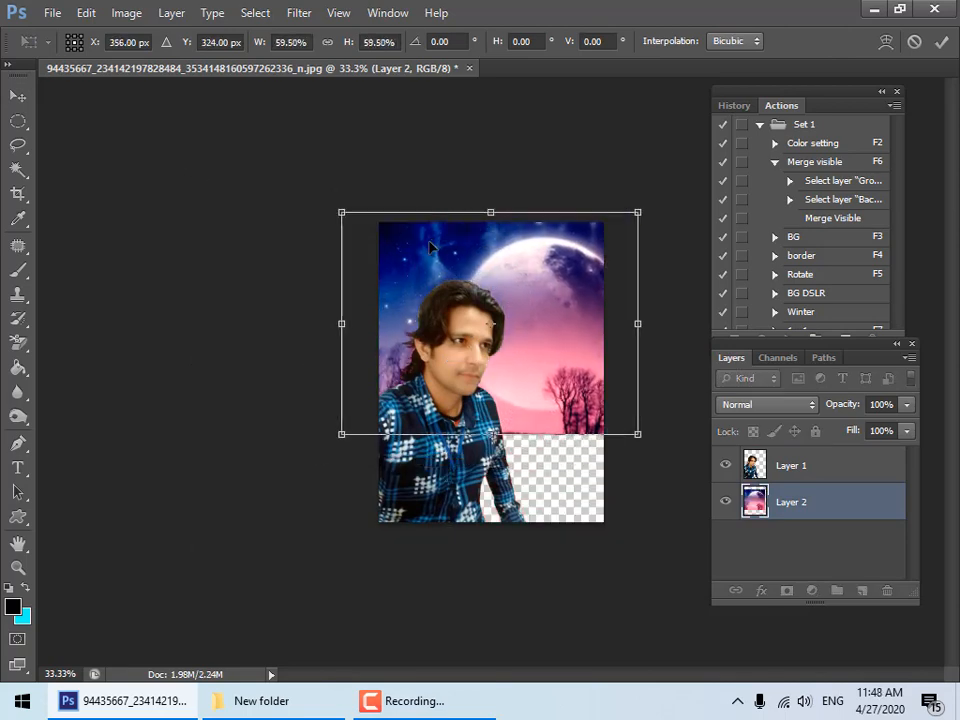
left_click_drag(630, 432, 730, 545)
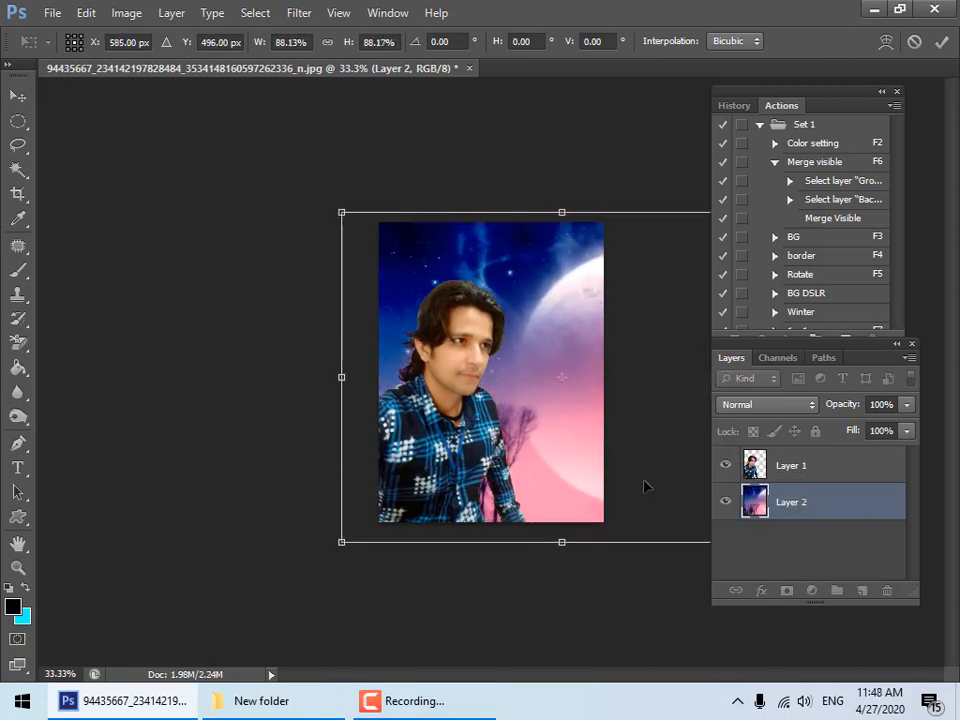
left_click_drag(645, 486, 572, 486)
key("Return")
Set the canvas width to 40 cm, keeping the centre anchor
left_click(126, 13)
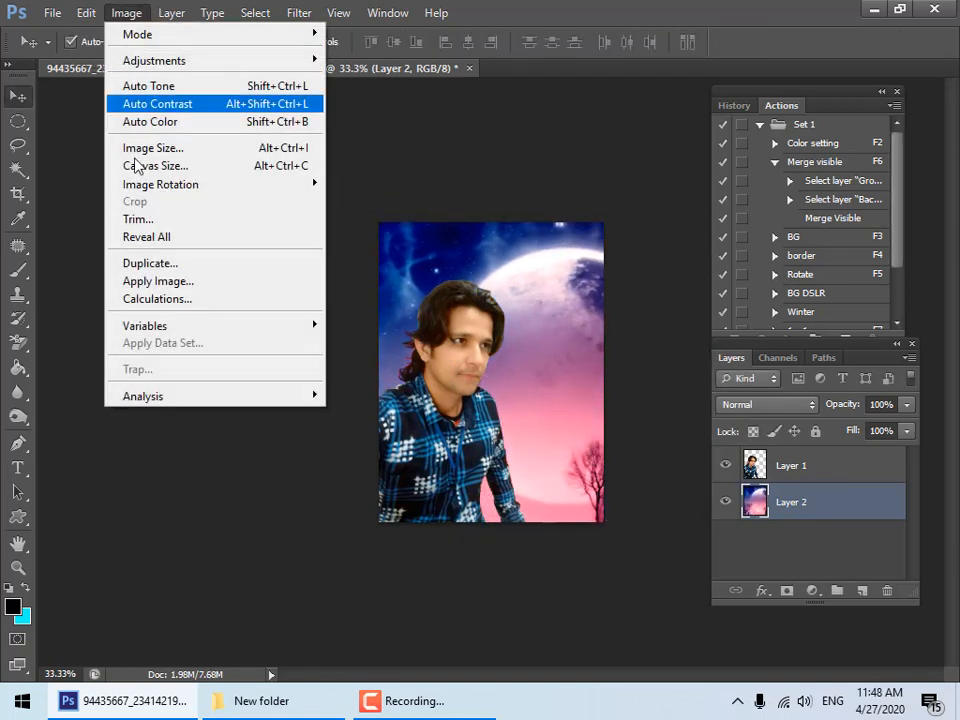
left_click(195, 168)
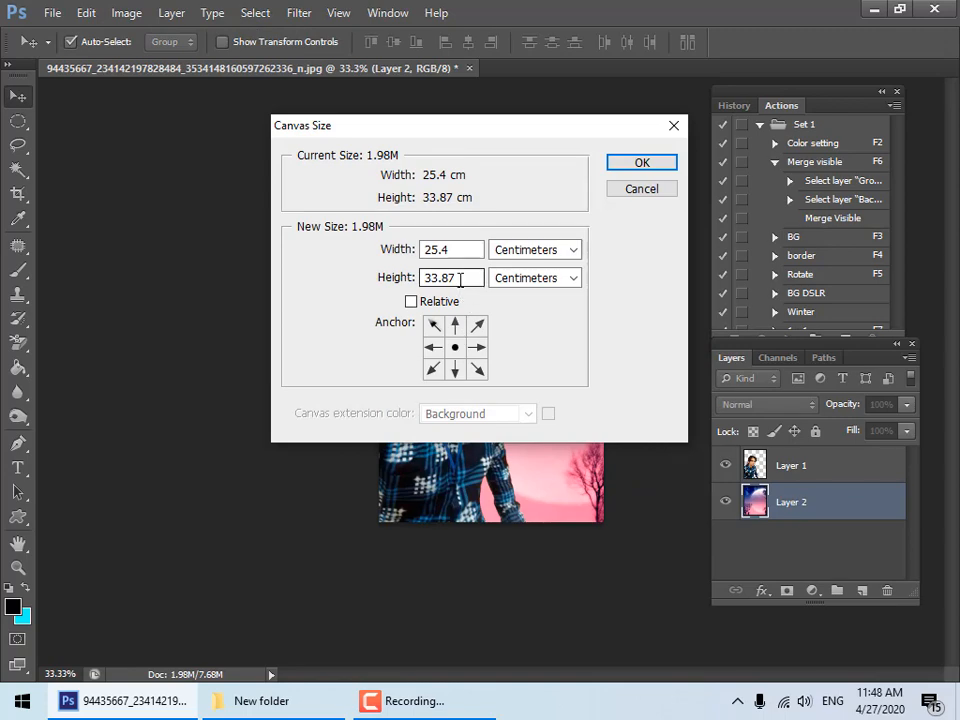
left_click_drag(455, 260, 406, 253)
type("40")
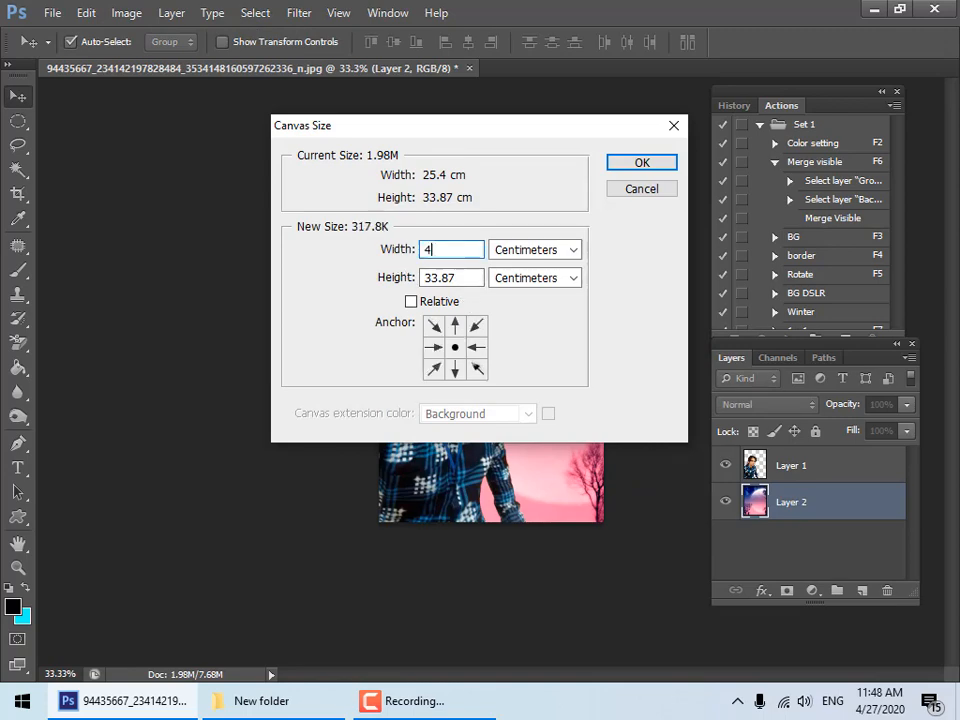
key("Return")
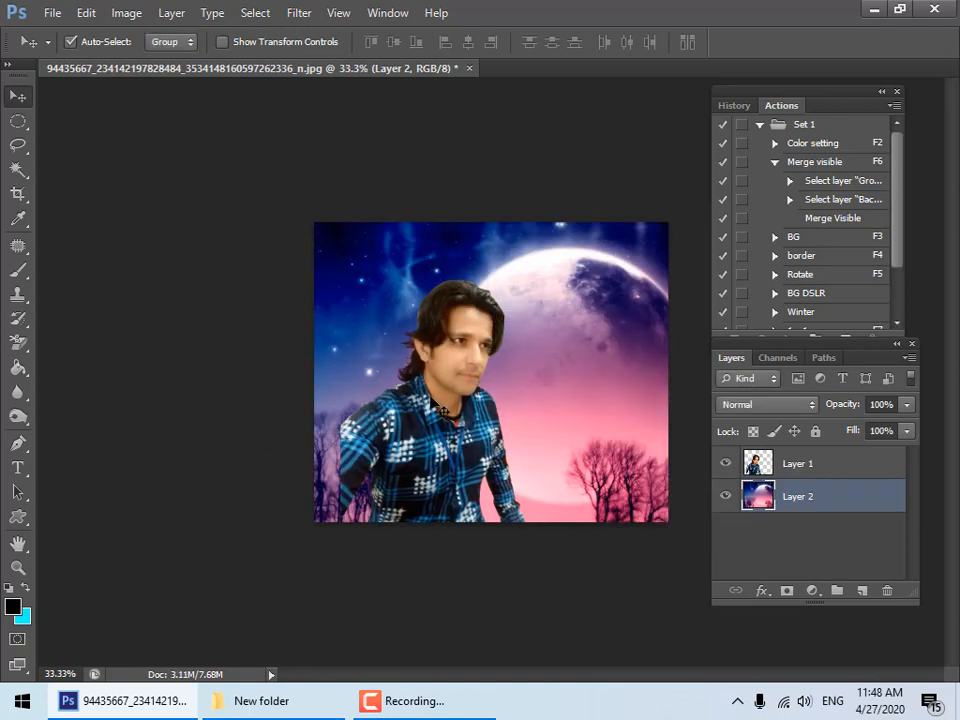
Set the canvas width to 50 cm, keeping the centre anchor
left_click(112, 15)
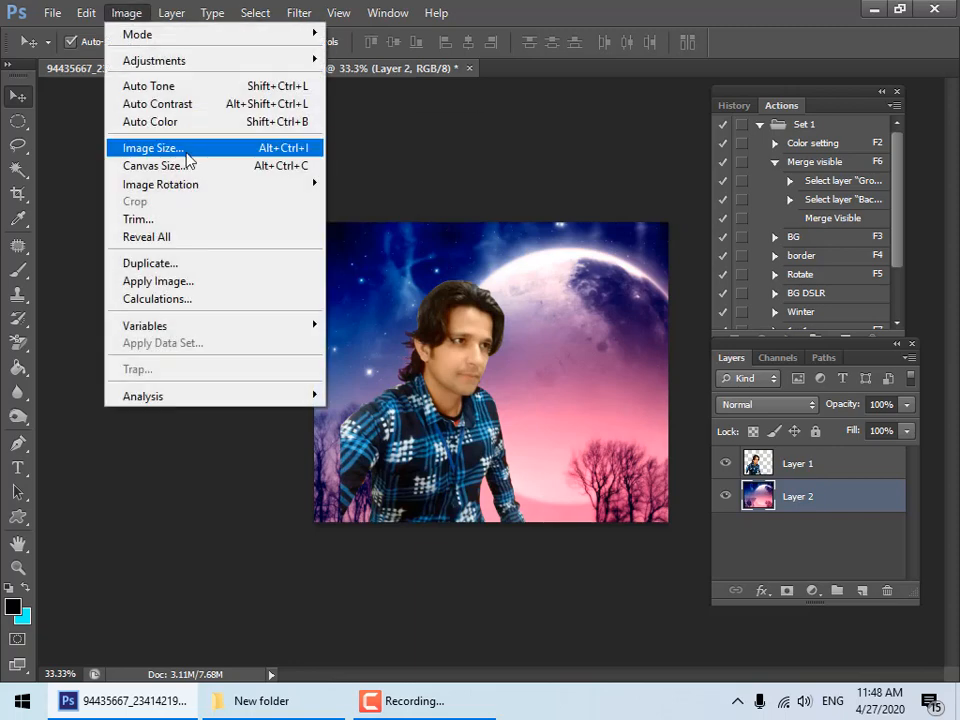
left_click(205, 165)
left_click_drag(461, 250, 399, 261)
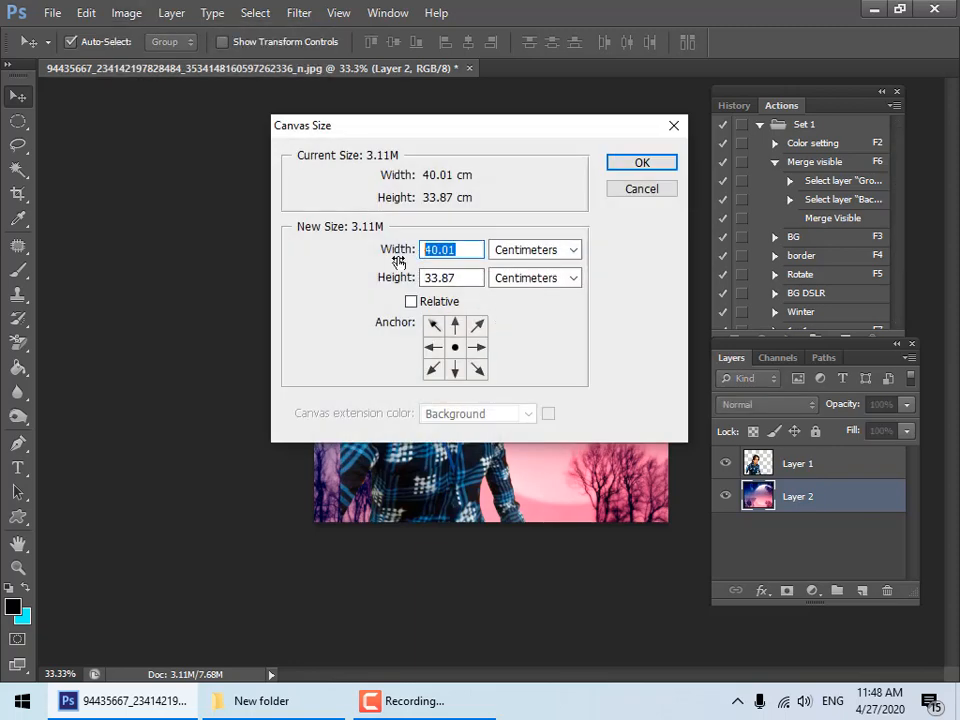
type("50")
key("Return")
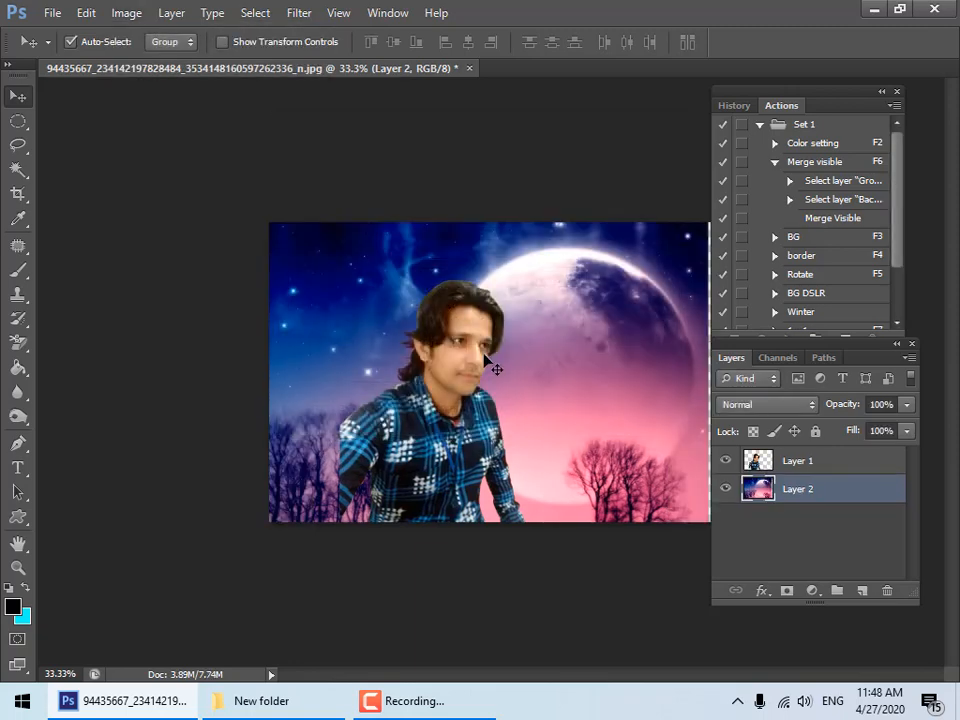
Move the man to the canvas's left edge and scale the moon background on Layer 2 to about 105% to fill the canvas
left_click_drag(430, 451, 461, 433)
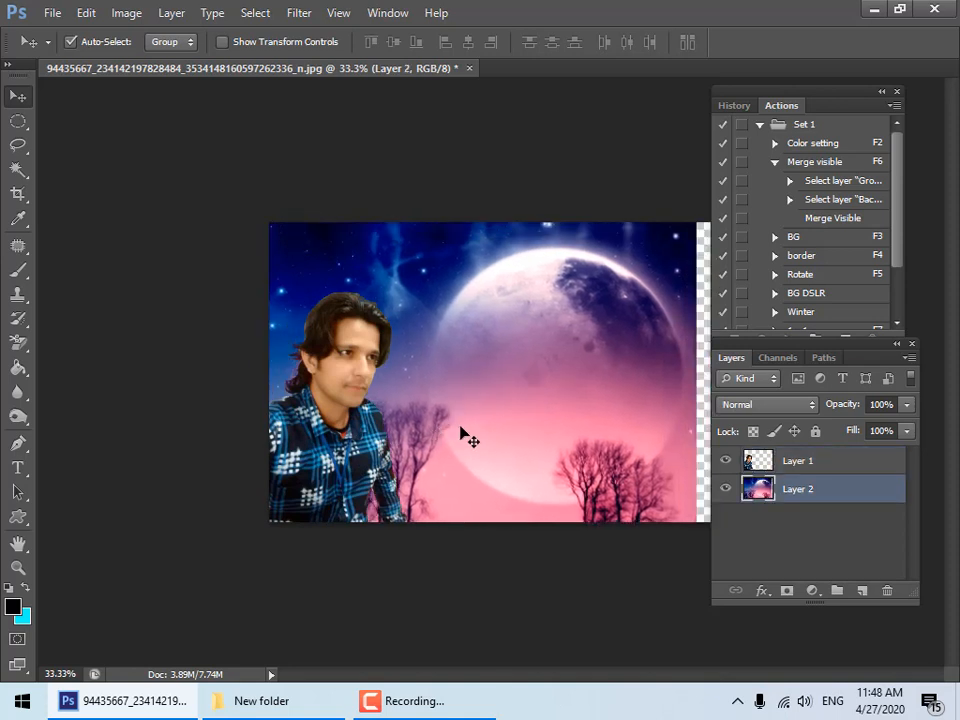
key("ctrl+minus")
key("ctrl+t")
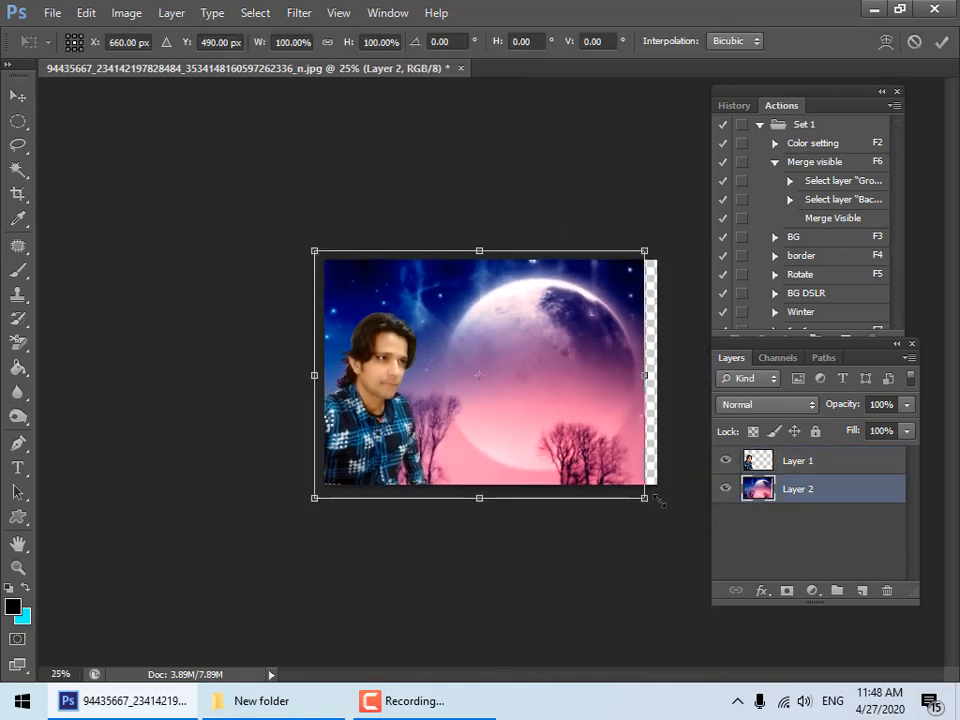
left_click_drag(657, 502, 662, 510)
left_click_drag(610, 457, 620, 463)
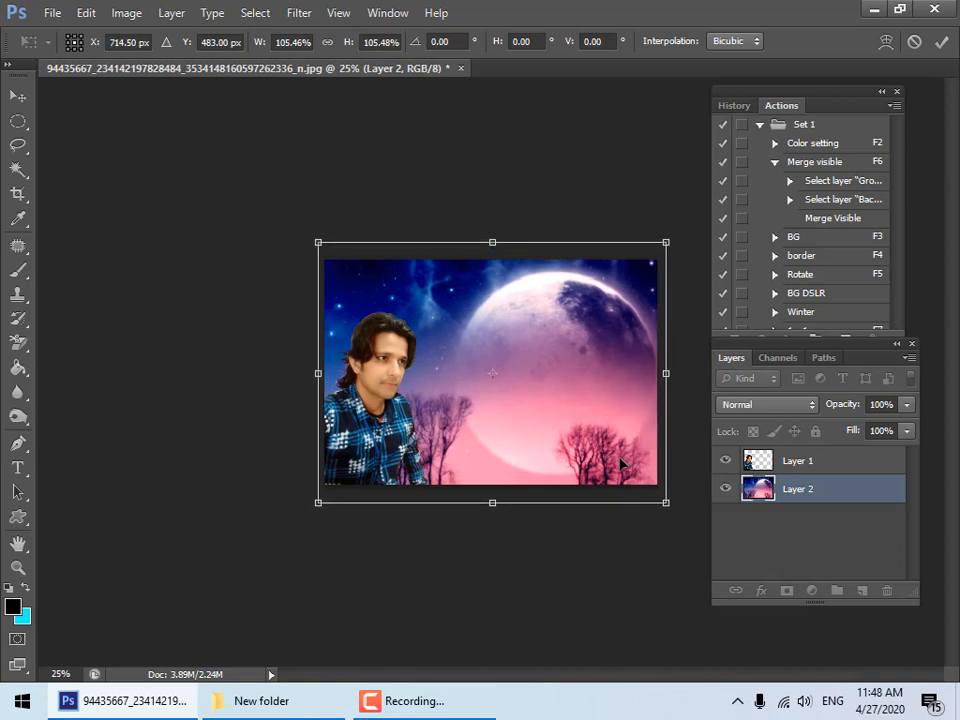
key("Return")
Duplicate the man from Layer 1 onto the moon and scale the copy proportionally to about 73% with Free Transform
left_click(373, 425)
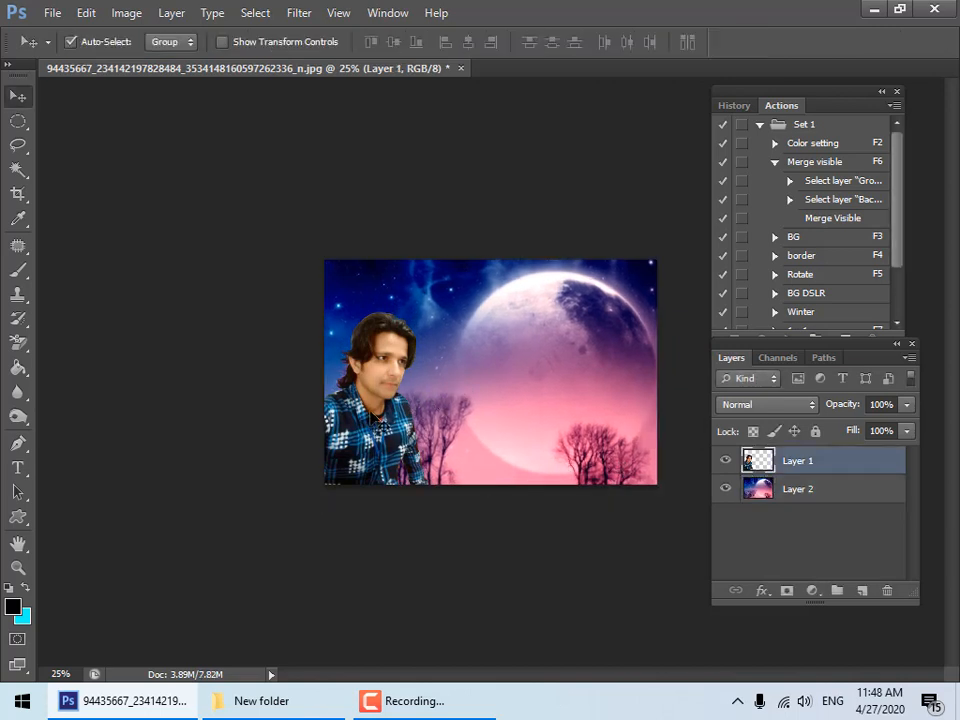
left_click_drag(373, 425, 545, 400, "alt")
key("ctrl+t")
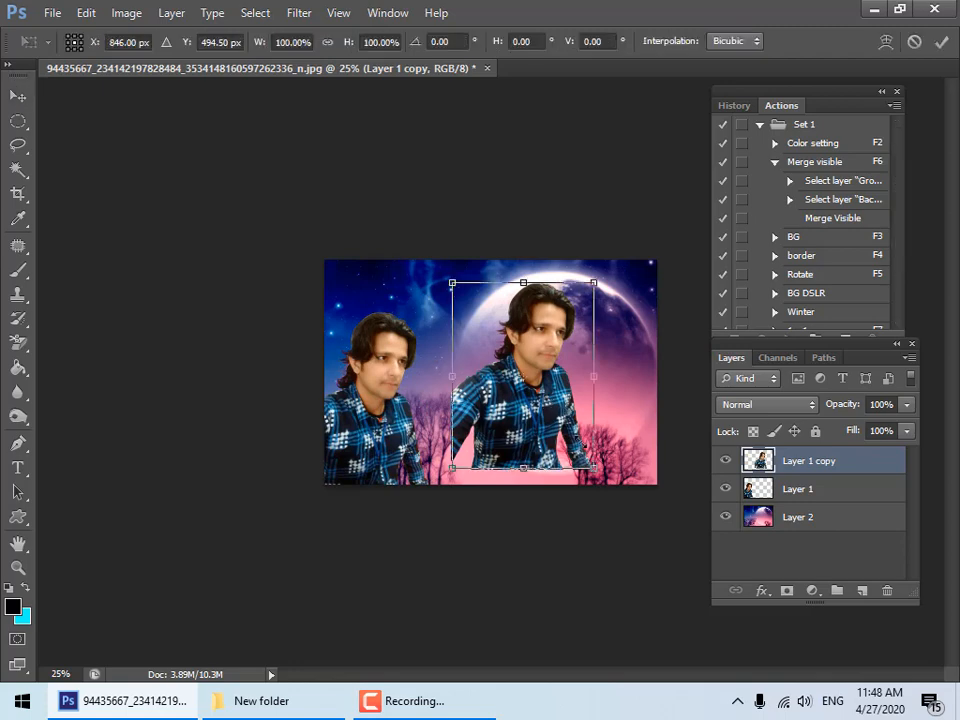
left_click_drag(594, 467, 555, 417, "shift")
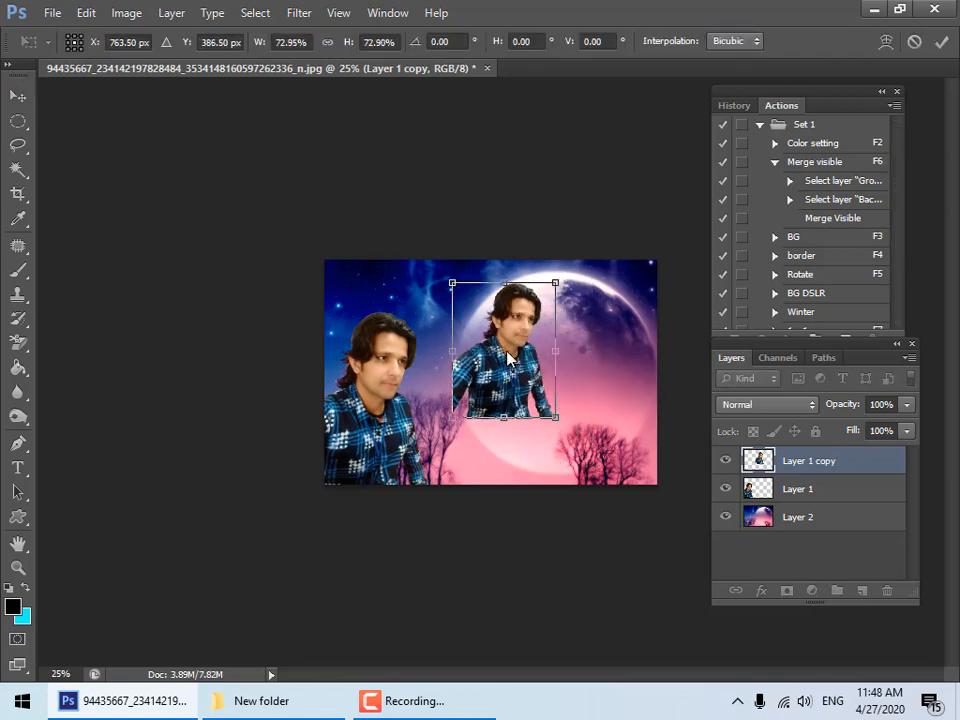
Flip the man's copy horizontally, position it over the moon and adjust its size before applying the transform
right_click(530, 355)
left_click(583, 634)
left_click_drag(511, 292, 515, 296)
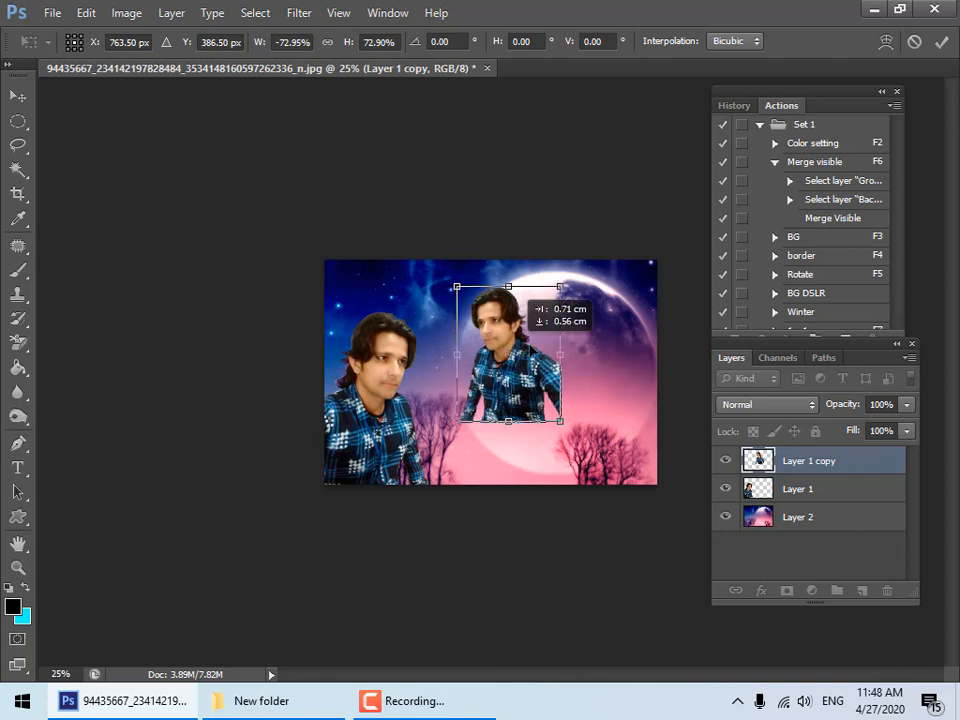
left_click_drag(506, 346, 555, 352)
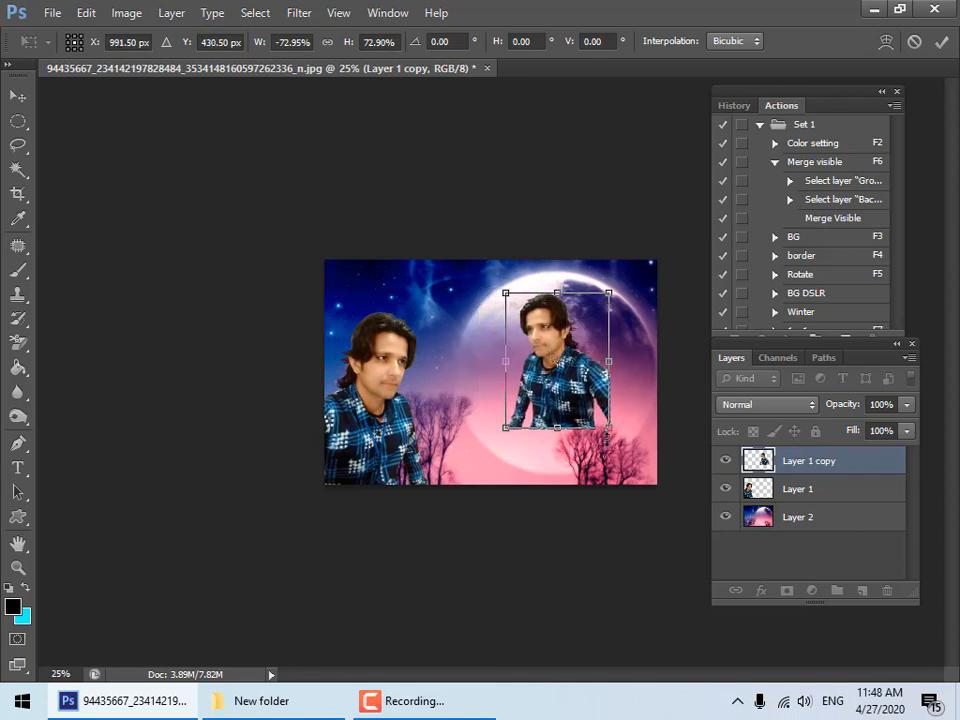
mouse_move(609, 430)
left_mouse_down()
mouse_move(648, 448)
mouse_move(665, 402)
mouse_move(598, 428)
left_mouse_up()
key("Return")
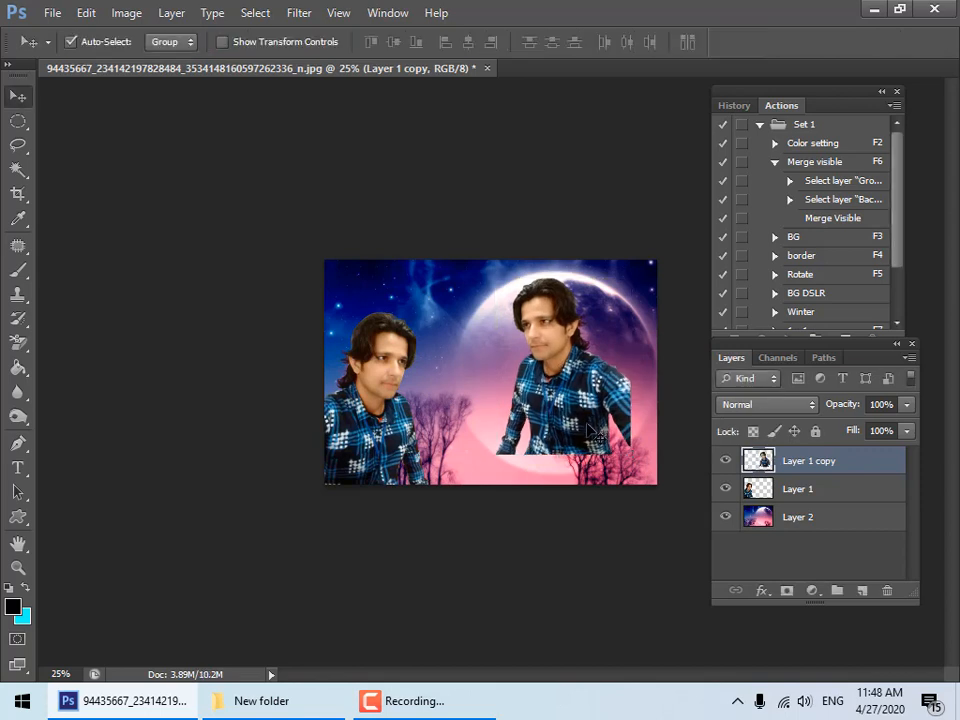
Erase the arms and lower body of the man's copy with a soft 152 px Eraser at 0% hardness, and shift it slightly lower on the moon
key("e")
key("shift+e")
key("shift+e")
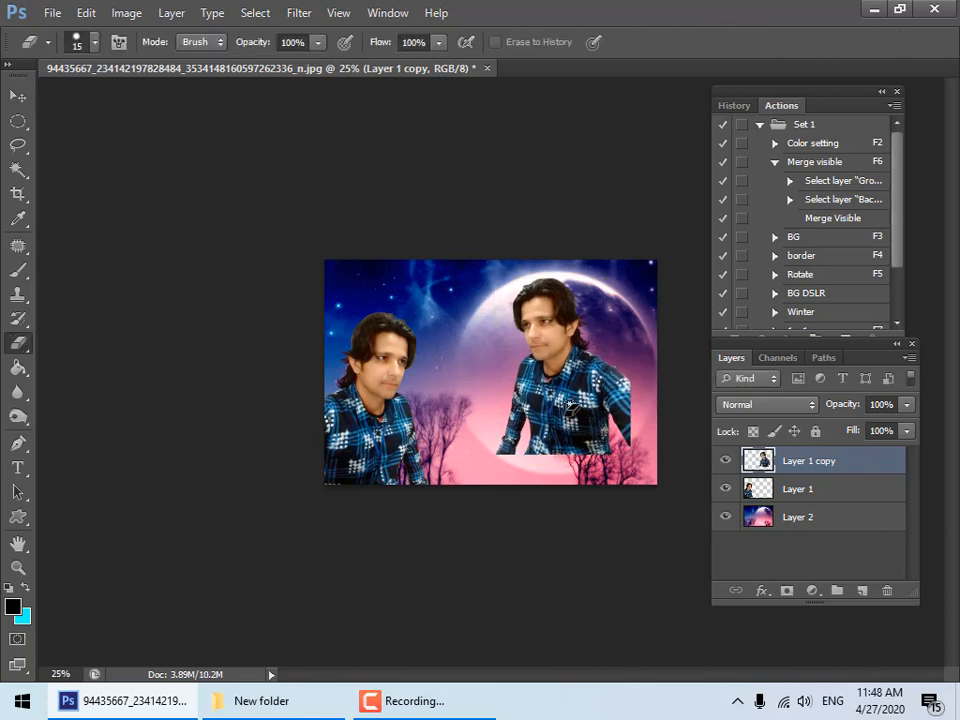
right_click(571, 408)
left_click(655, 543)
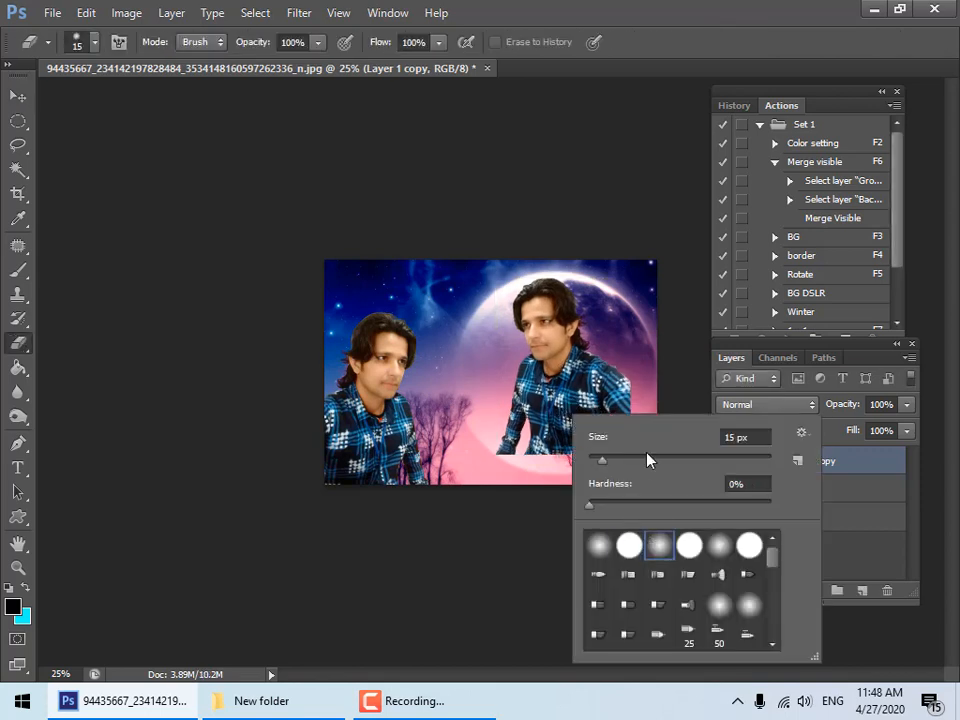
left_click(647, 458)
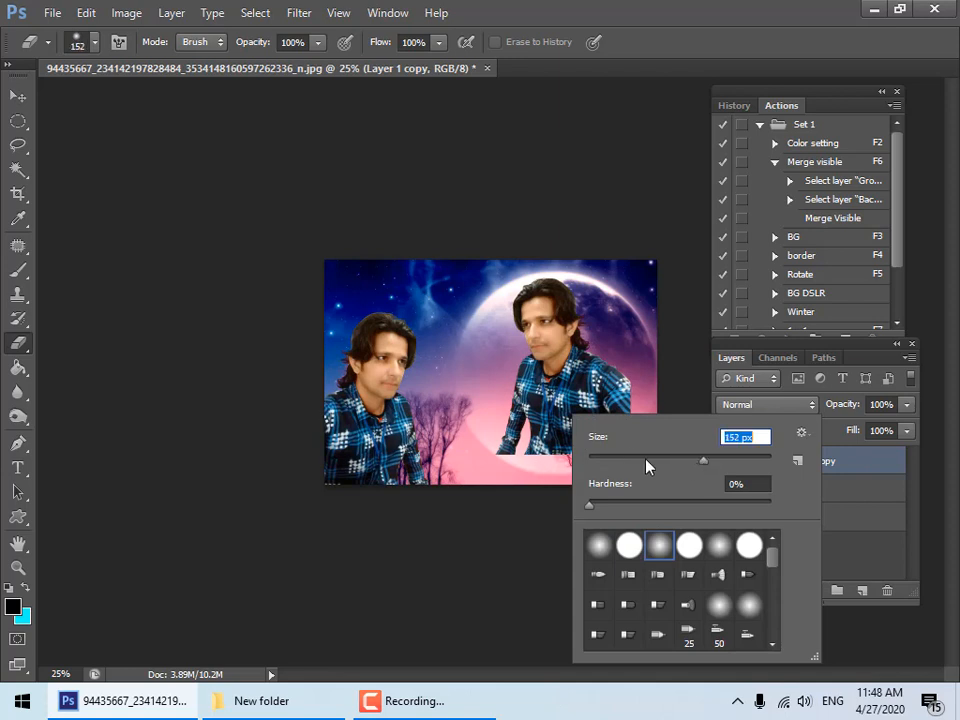
mouse_move(491, 435)
left_mouse_down()
mouse_move(627, 430)
mouse_move(493, 454)
mouse_move(552, 448)
mouse_move(615, 409)
mouse_move(635, 365)
mouse_move(624, 419)
mouse_move(579, 438)
mouse_move(524, 444)
mouse_move(497, 425)
mouse_move(511, 433)
mouse_move(499, 386)
left_mouse_up()
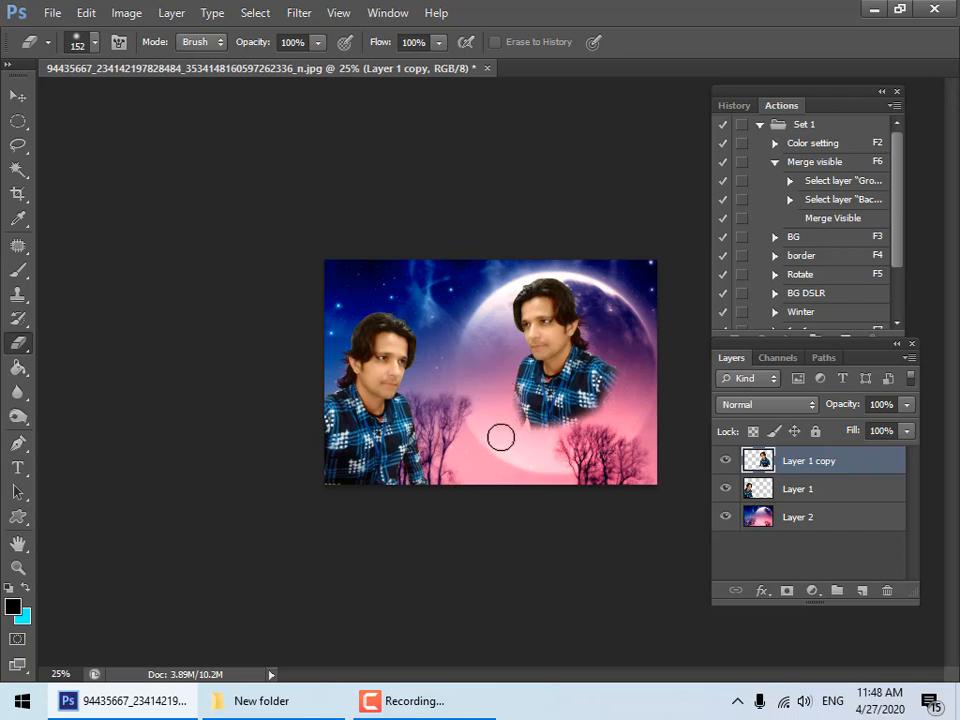
mouse_move(501, 437)
left_mouse_down()
mouse_move(566, 429)
mouse_move(617, 389)
mouse_move(570, 397)
left_mouse_up()
key("v")
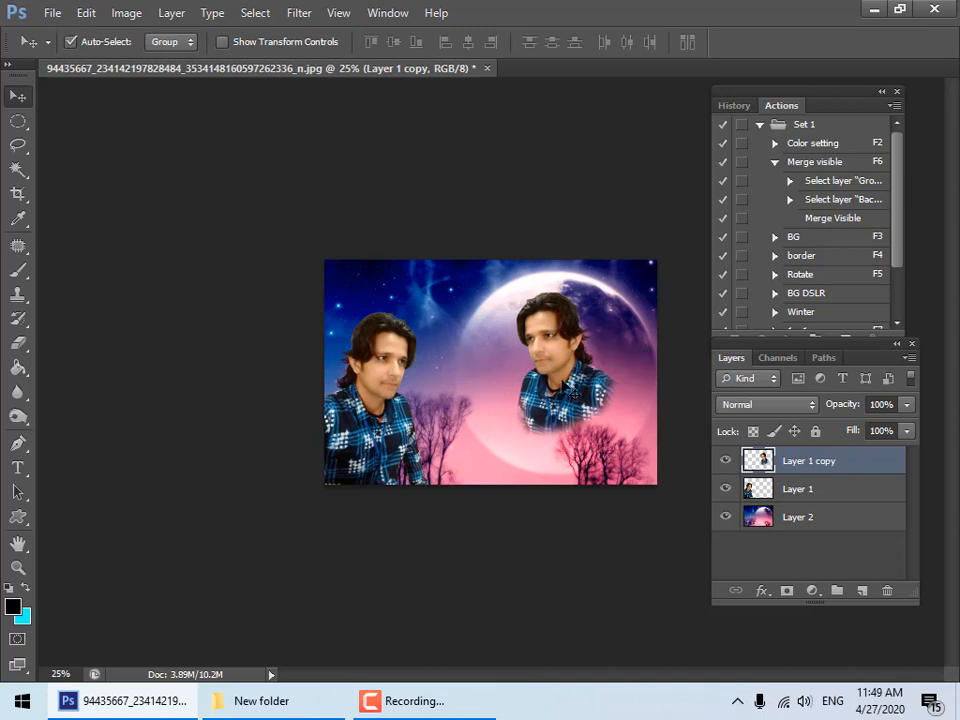
Desaturate the man's copy with Hue/Saturation, setting saturation to -87 and raising the lightness slightly
key("ctrl+u")
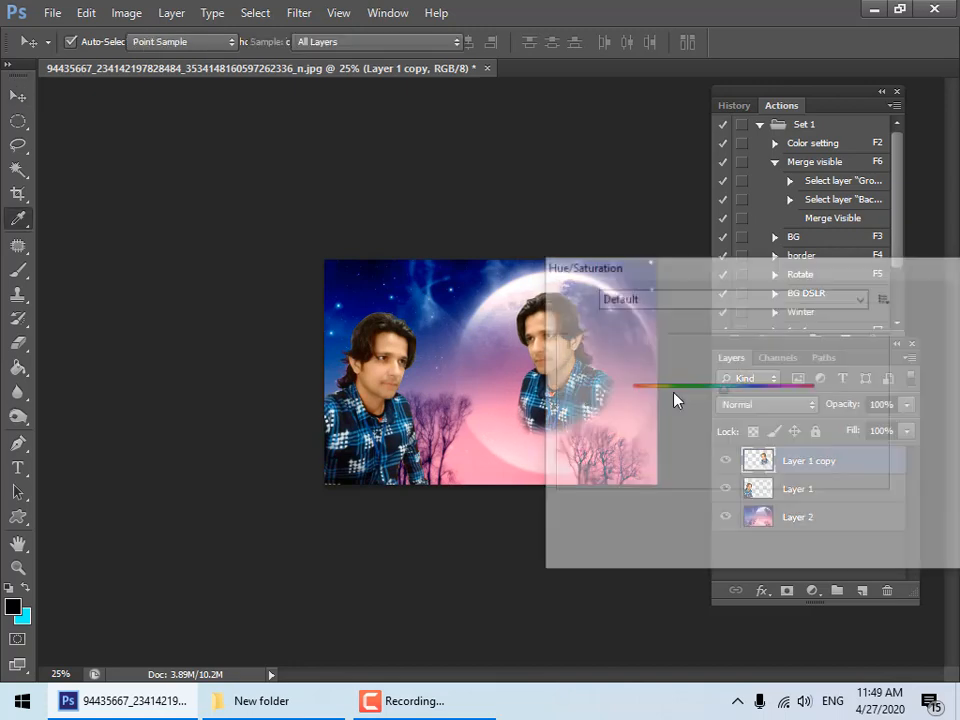
left_click_drag(690, 438, 643, 443)
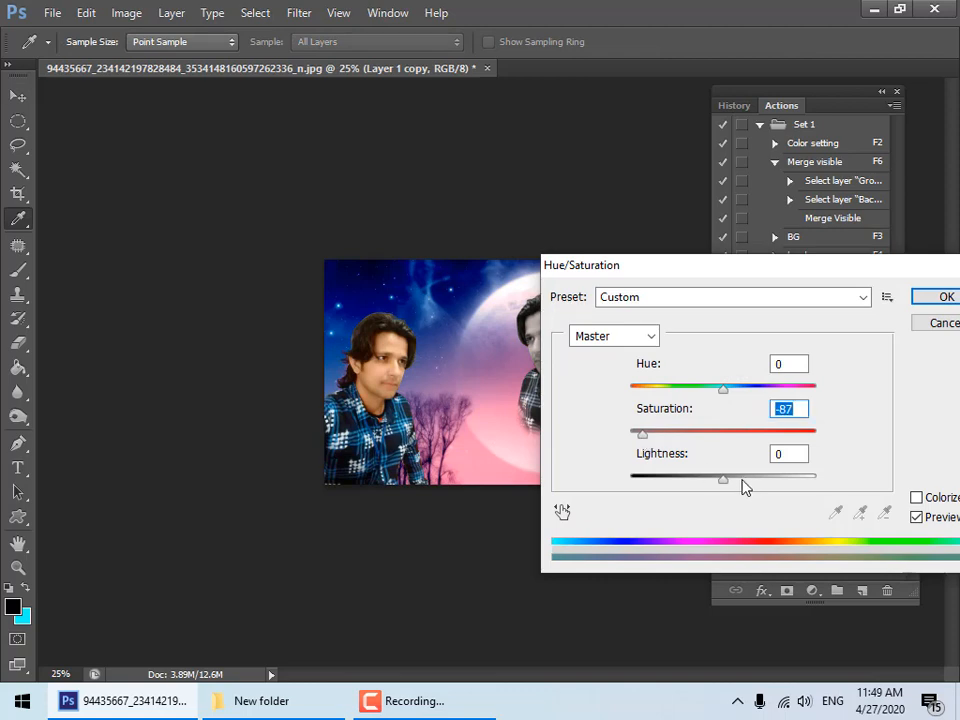
left_click_drag(743, 487, 739, 489)
left_click(930, 298)
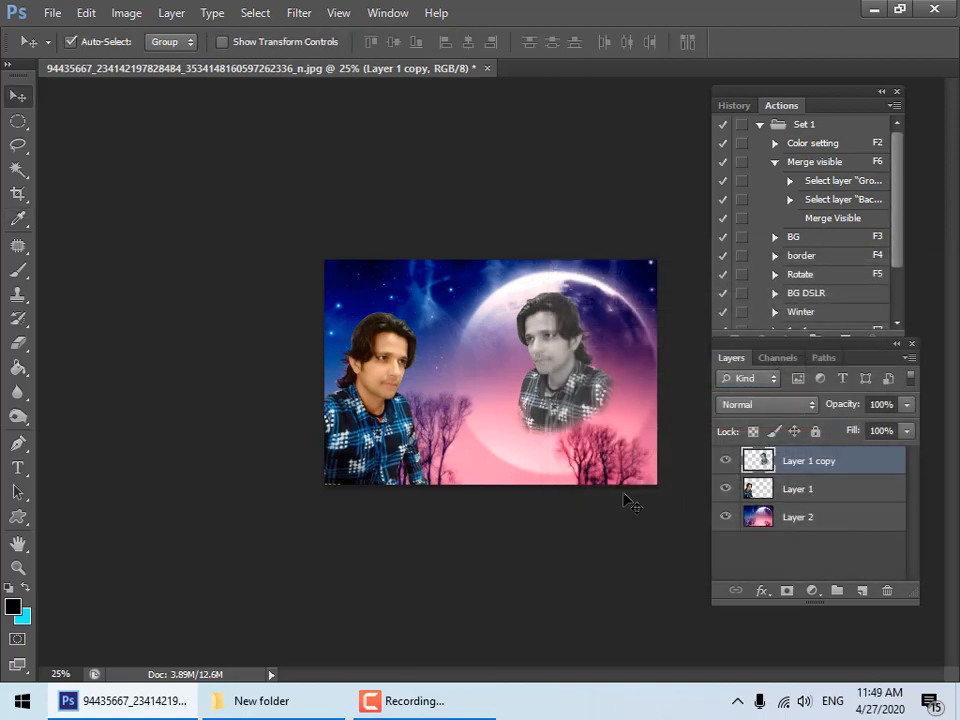
Fade the man's copy over the moon by setting the Layer 1 copy opacity to 30%
key("3")
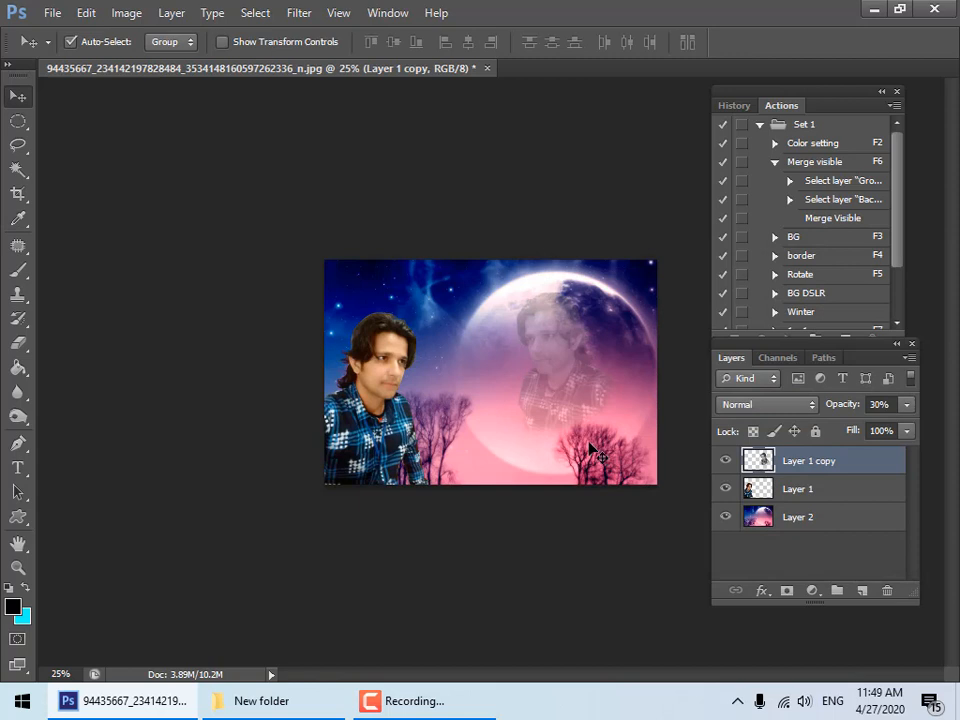
key("5")
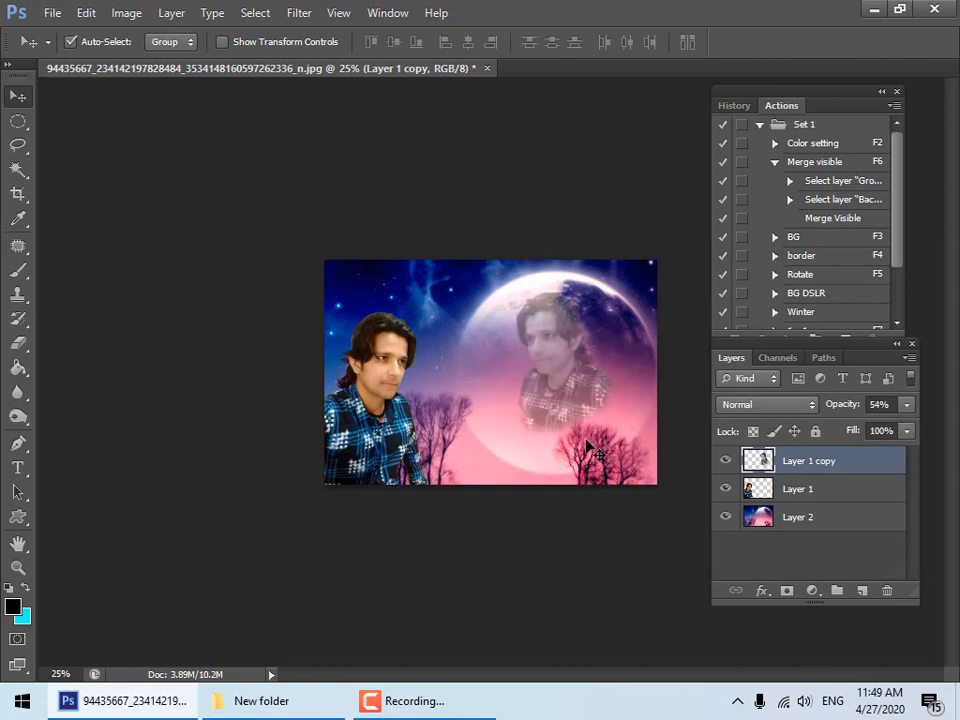
key("3")
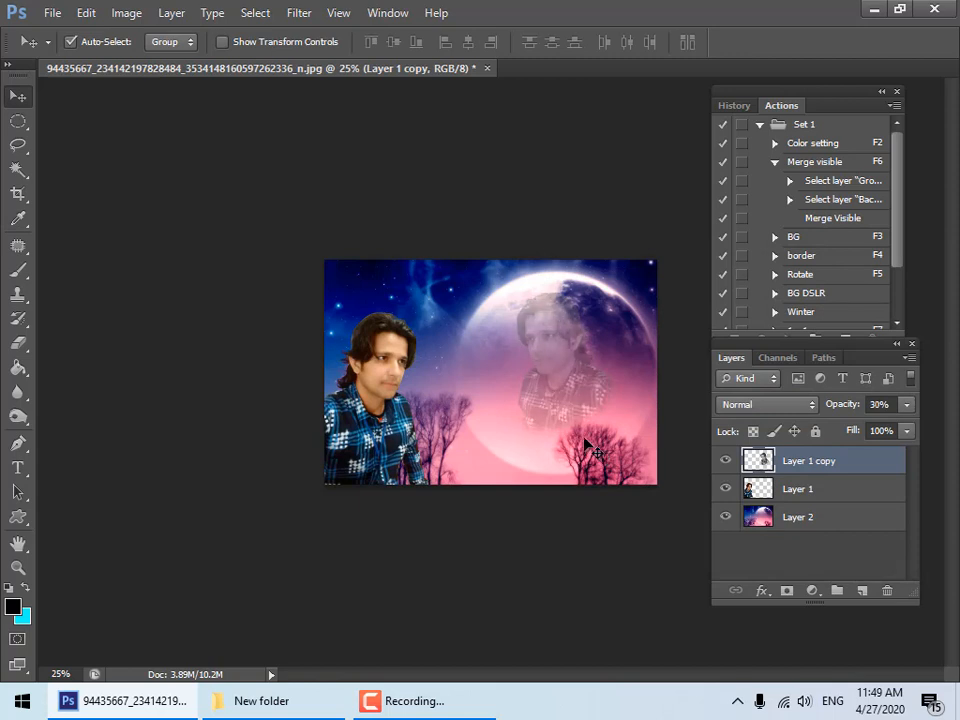
Enlarge the faded copy of the man with Free Transform so it fills more of the moon
key("ctrl+t")
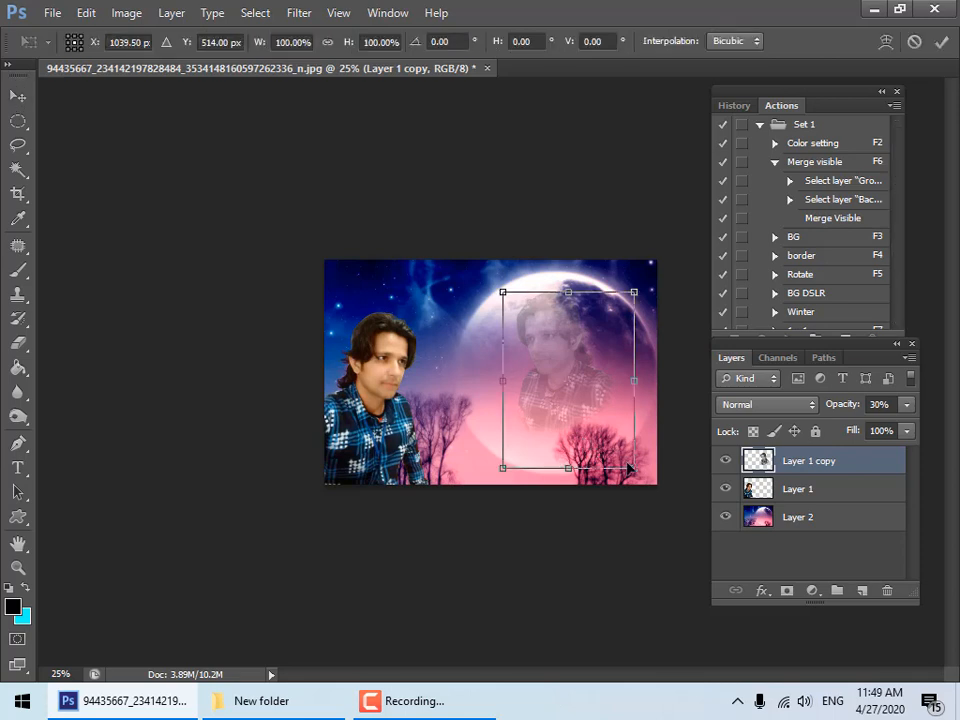
left_click_drag(630, 468, 668, 490)
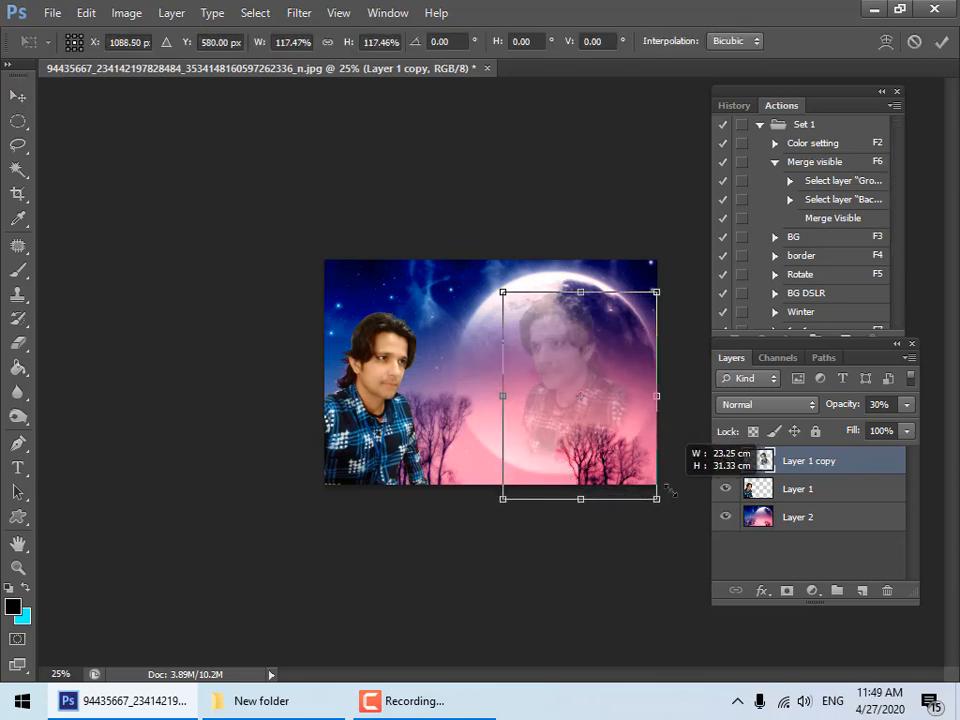
left_click_drag(503, 292, 495, 283)
key("Return")
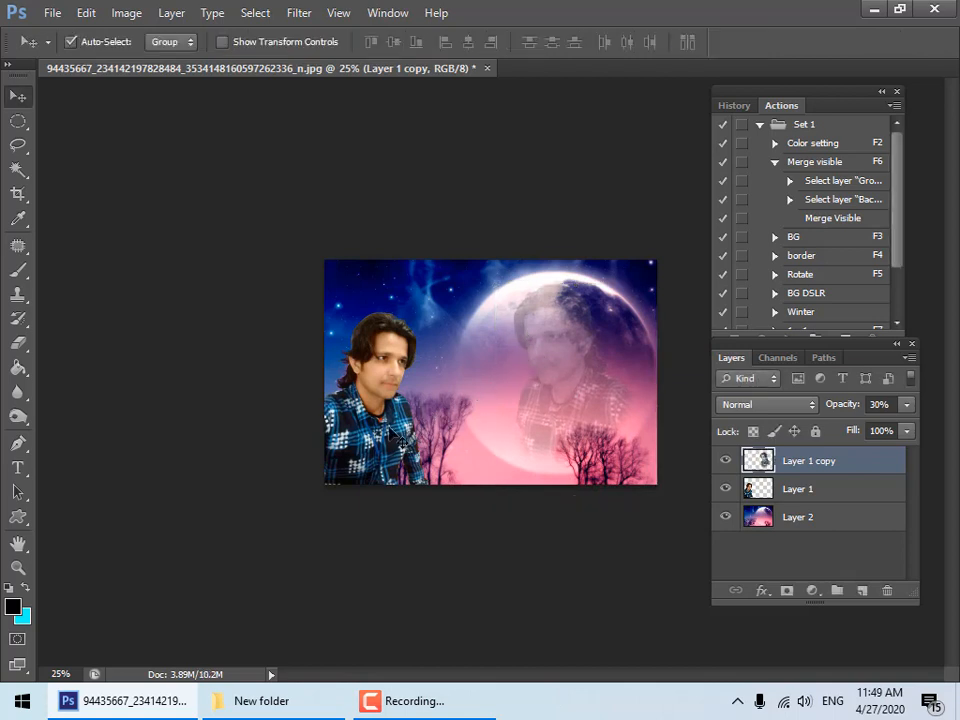
Scale the full-colour man on Layer 1 up to about 125% with Free Transform
left_click(379, 431)
key("ctrl+t")
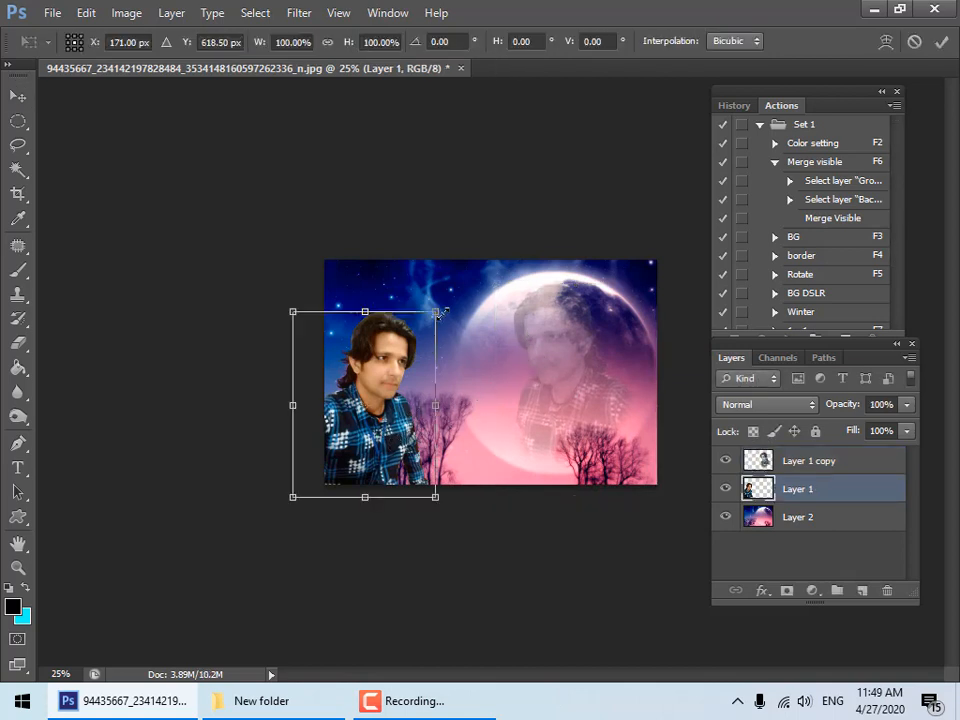
left_click_drag(452, 304, 489, 258)
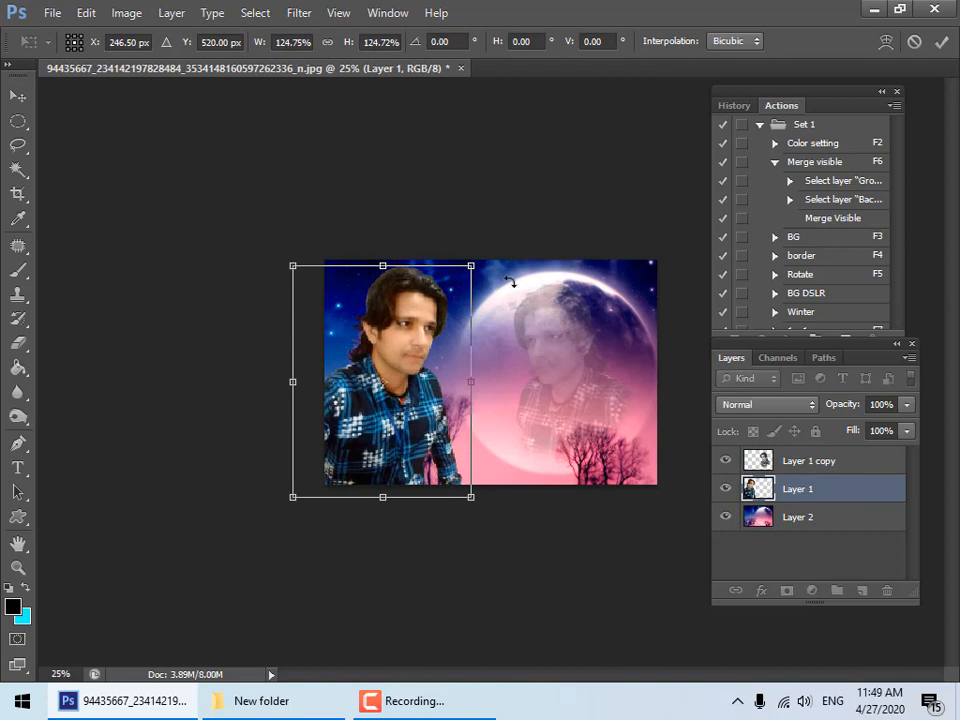
key("Return")
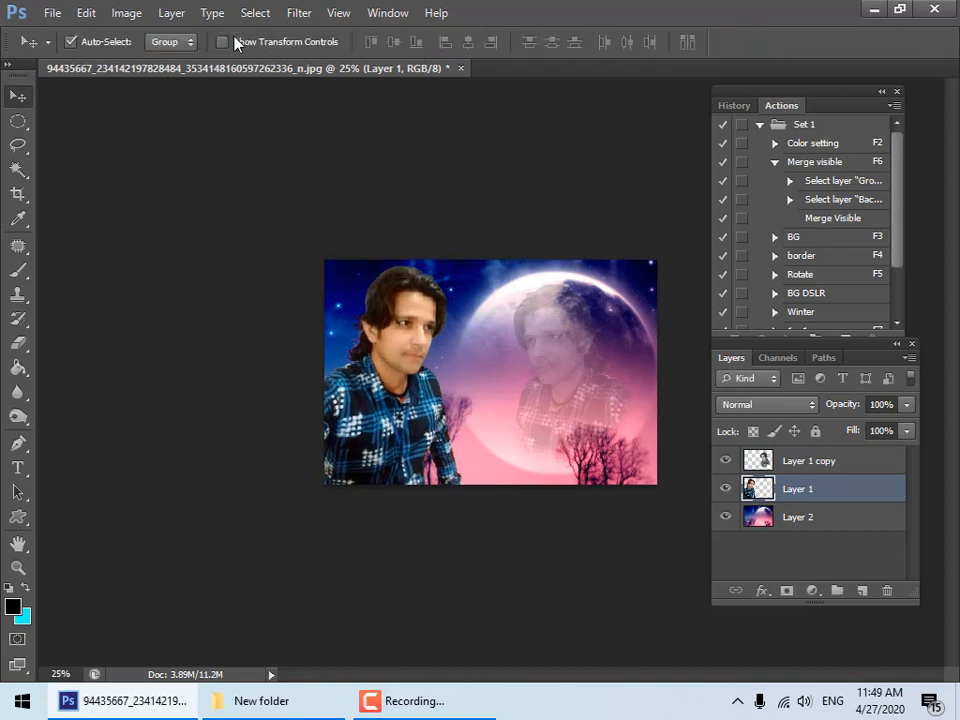
Float the composite in its own document window, minimise Photoshop and close the folder window to reach the desktop
left_click_drag(319, 70, 295, 112)
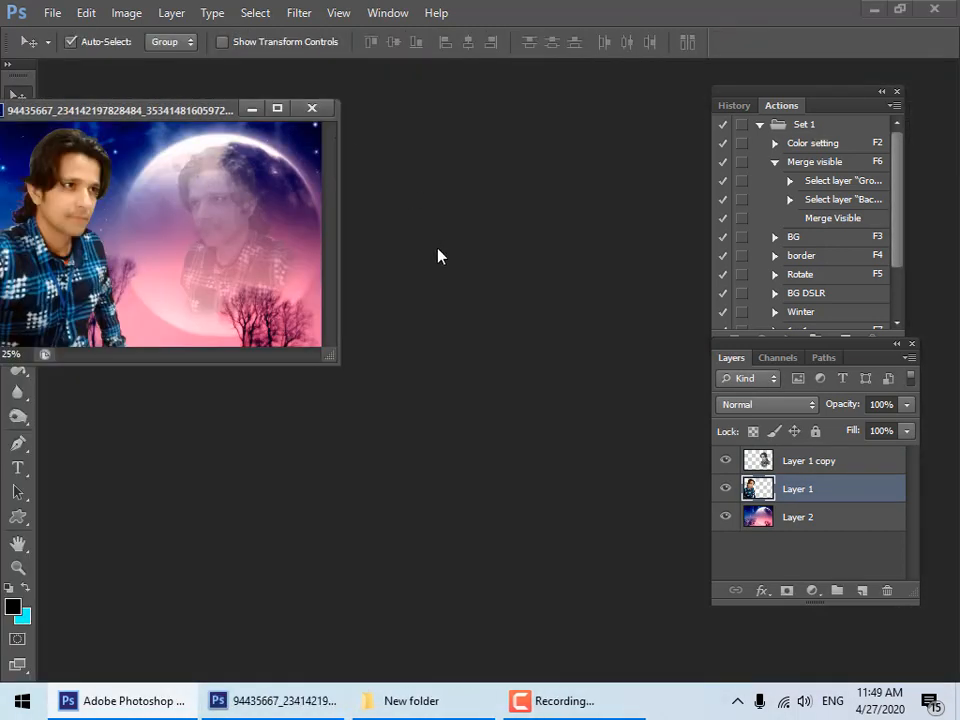
left_click(875, 9)
left_click(940, 9)
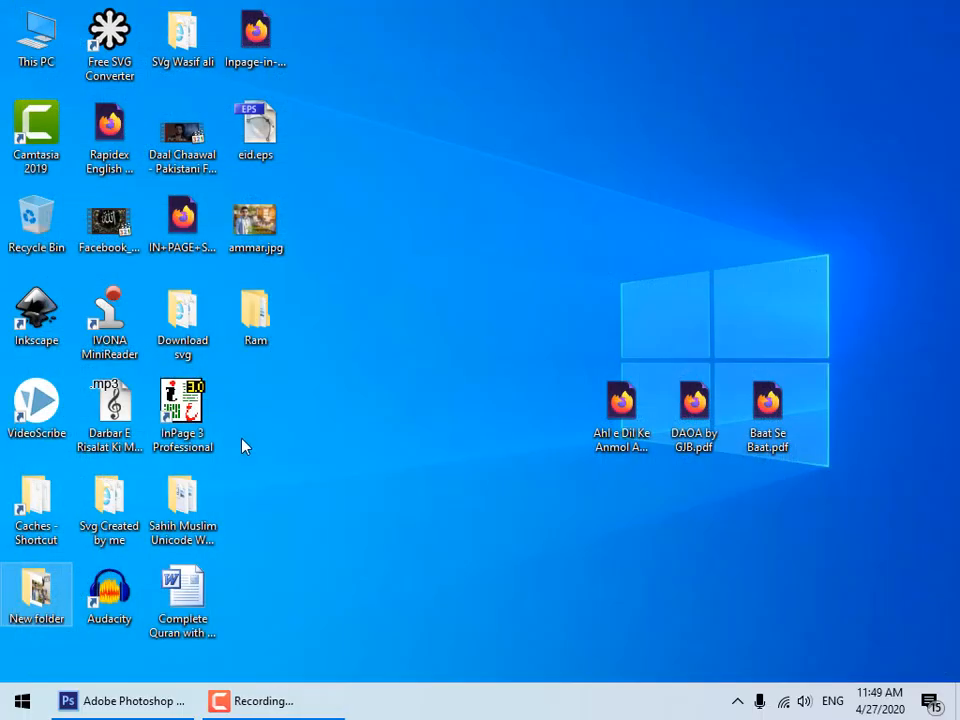
Open eid.eps from the desktop in Photoshop, rasterizing it at 300 pixels/inch in CMYK Color mode
double_click(265, 135)
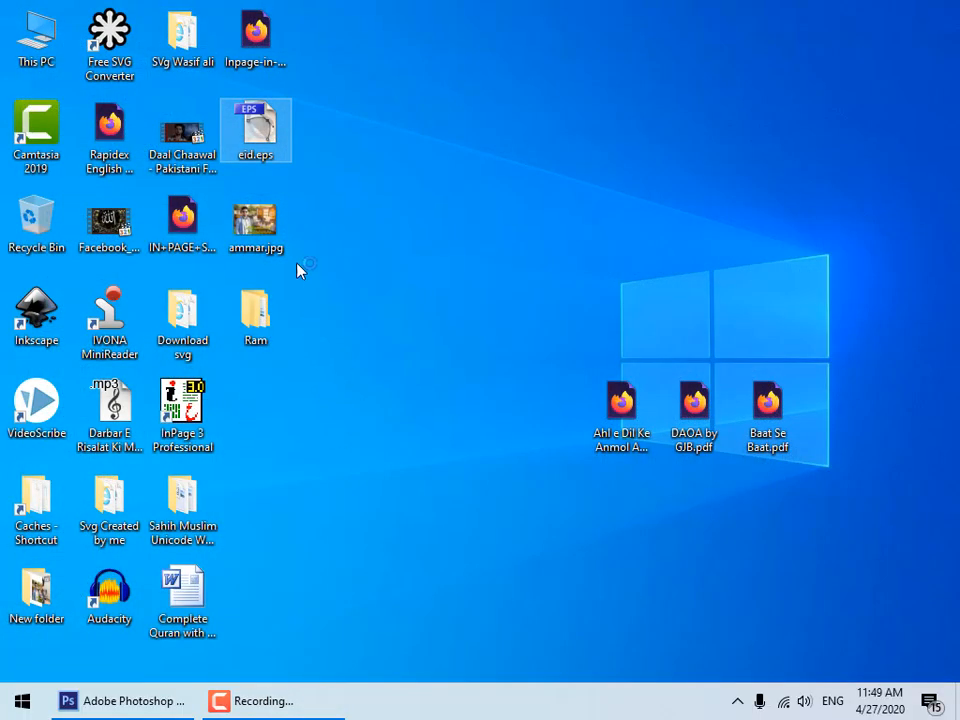
left_click_drag(255, 130, 441, 478)
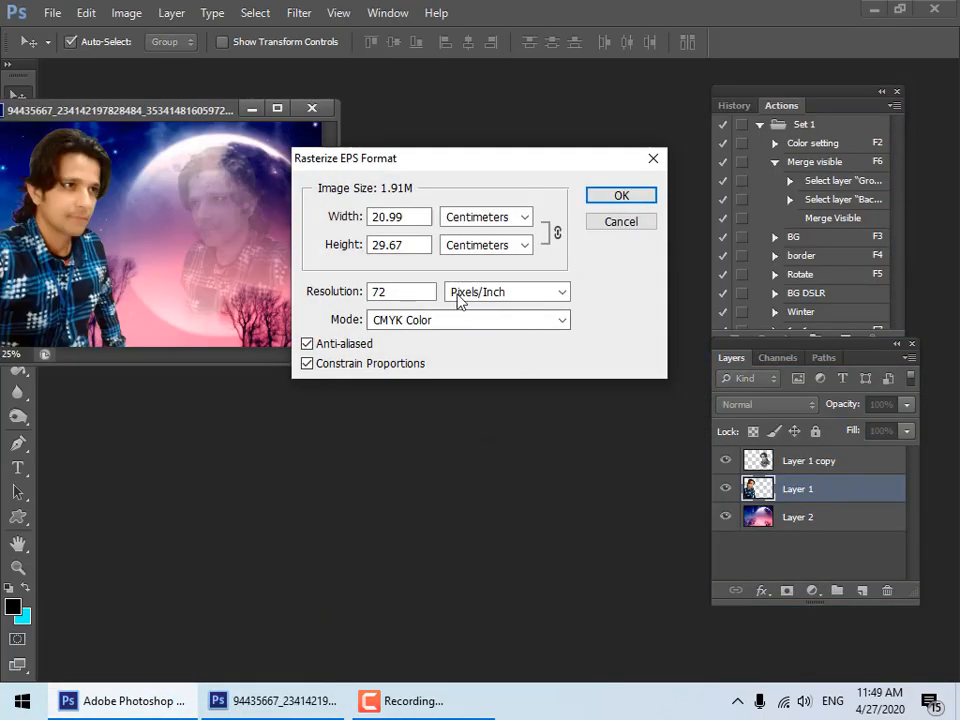
left_click_drag(395, 292, 355, 298)
type("00")
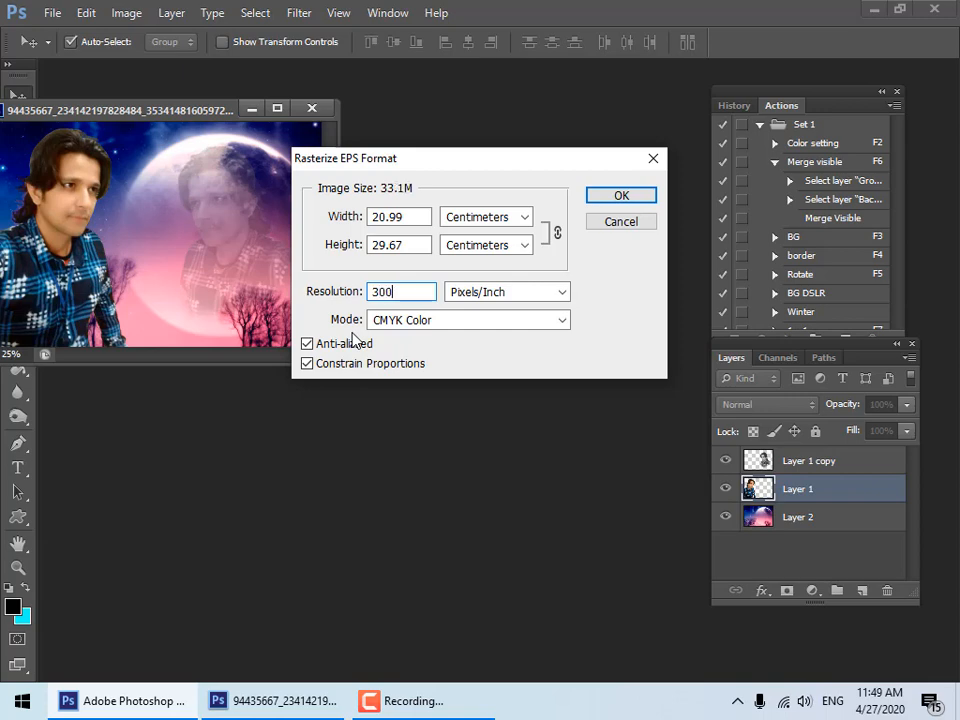
key("Return")
Copy the Urdu Eid greeting text layer from eid.eps into the moonlit composite
left_click_drag(478, 228, 279, 270)
left_click(460, 254)
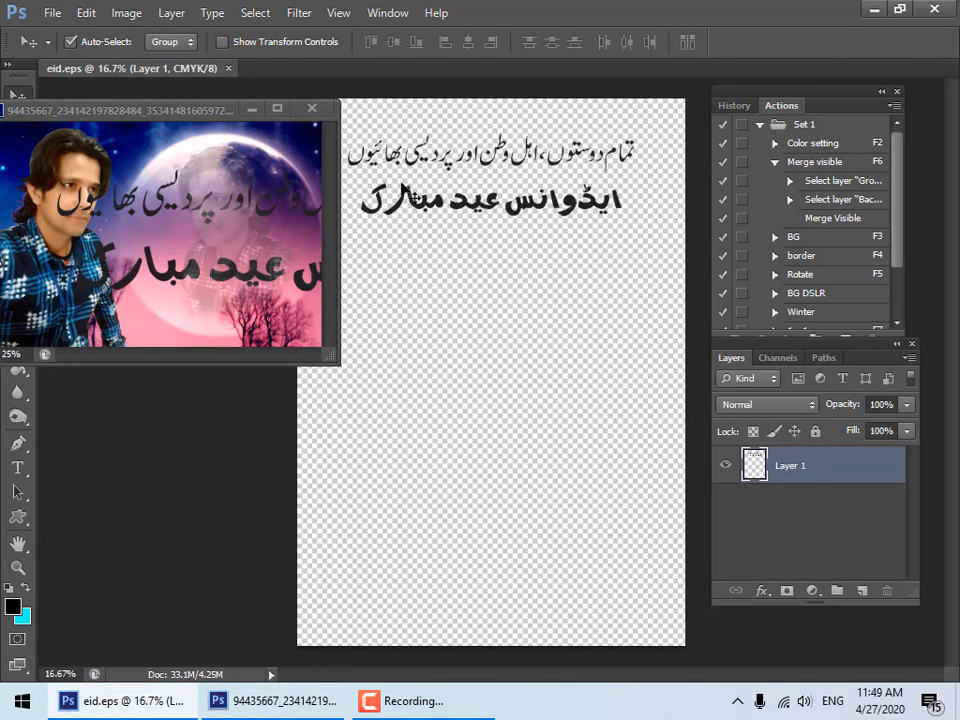
Close eid.eps and dock the floating moonlit composite back into the main workspace as a tabbed document
left_click(229, 69)
left_click(466, 276)
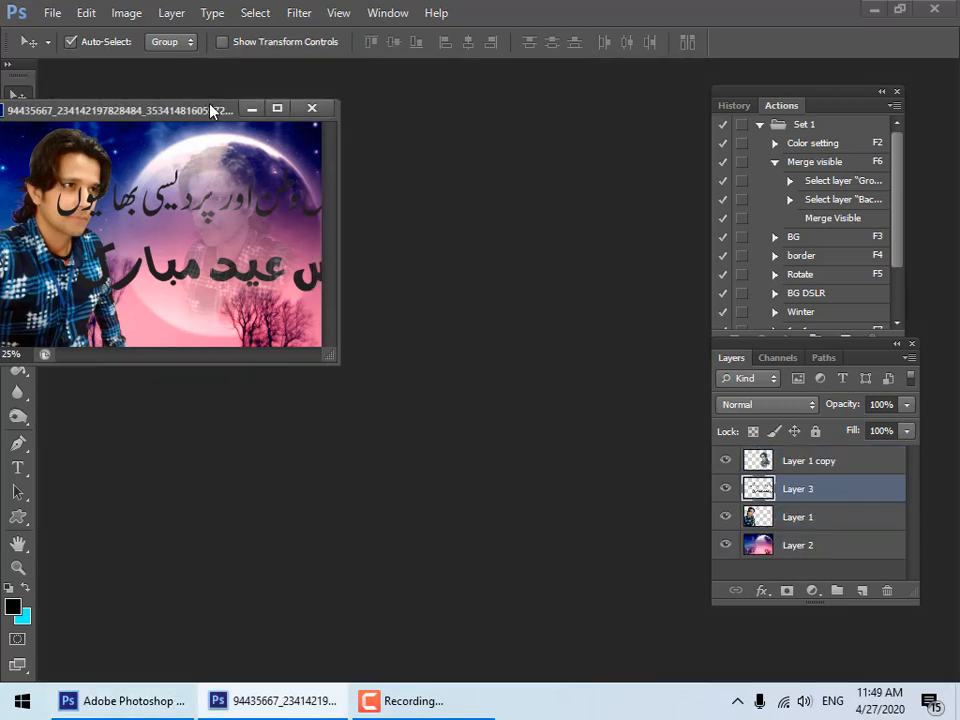
left_click_drag(210, 104, 262, 68)
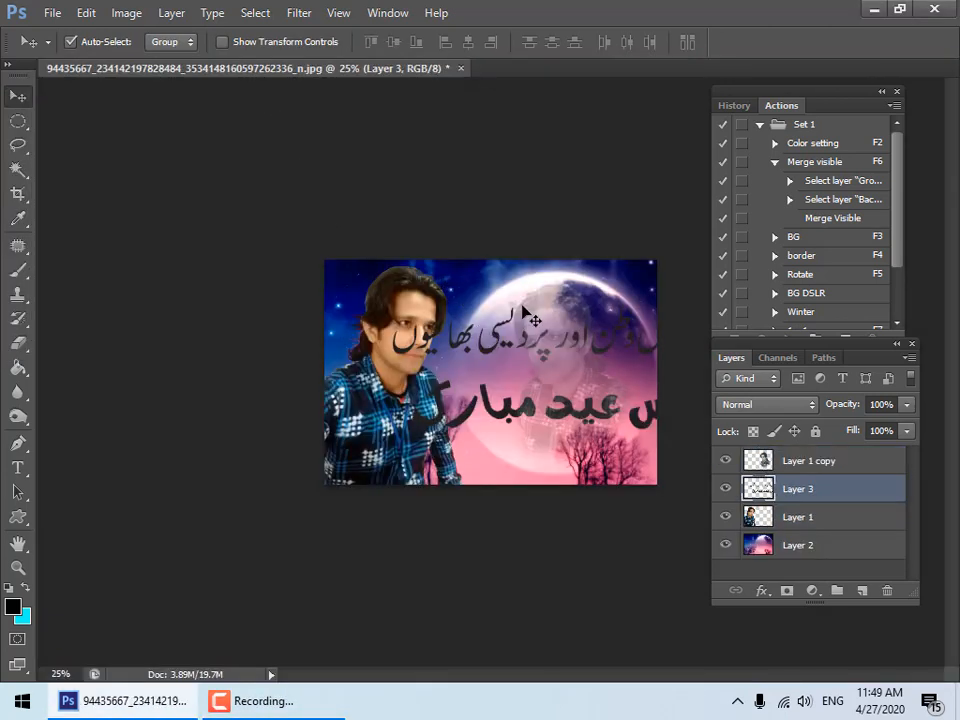
Shrink the Urdu greeting text on Layer 3 with Free Transform and place it in the image's lower-right corner beside the man
key("ctrl+t")
left_click_drag(399, 311, 527, 349)
left_click_drag(580, 384, 446, 381)
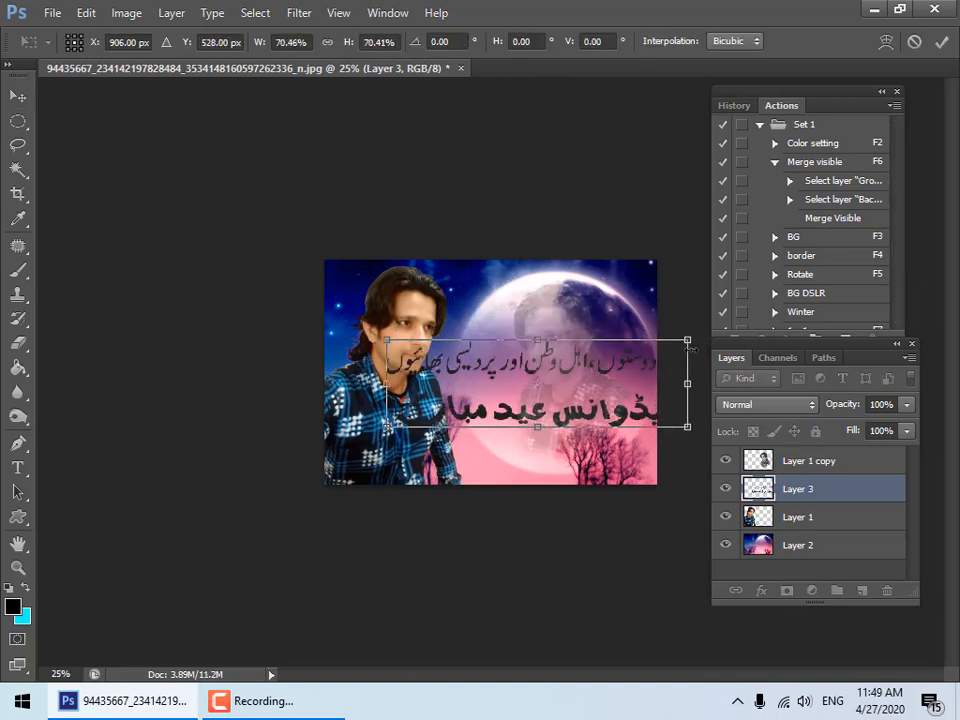
left_click_drag(690, 338, 609, 434)
key("Return")
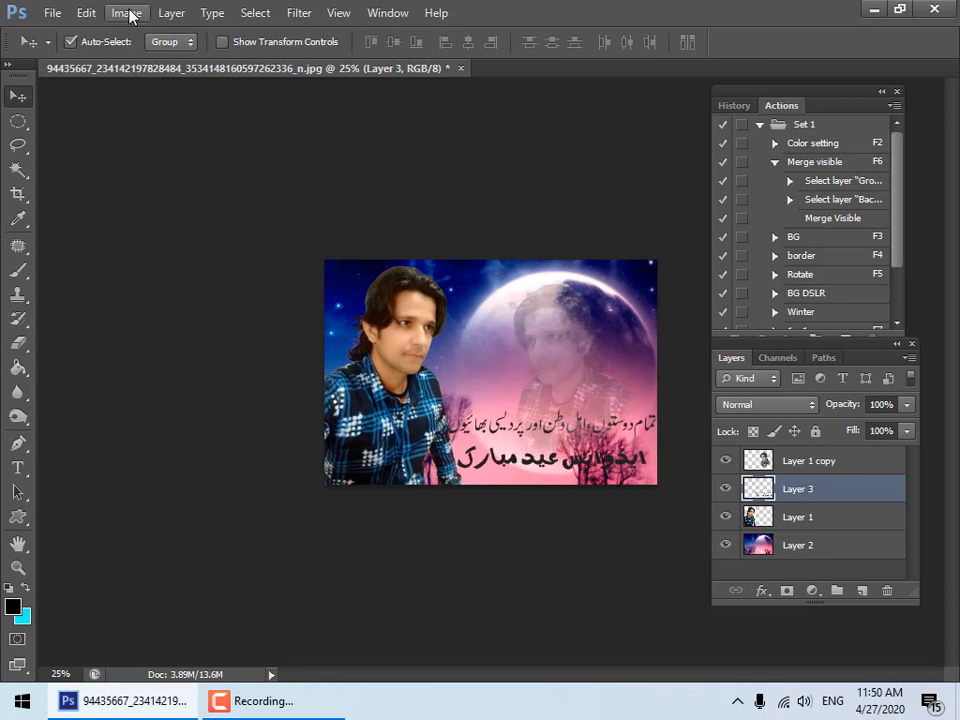
Add an outside Stroke layer style to the greeting text on Layer 3 in dark maroon, #5d0e2f
left_click(170, 14)
mouse_move(330, 116)
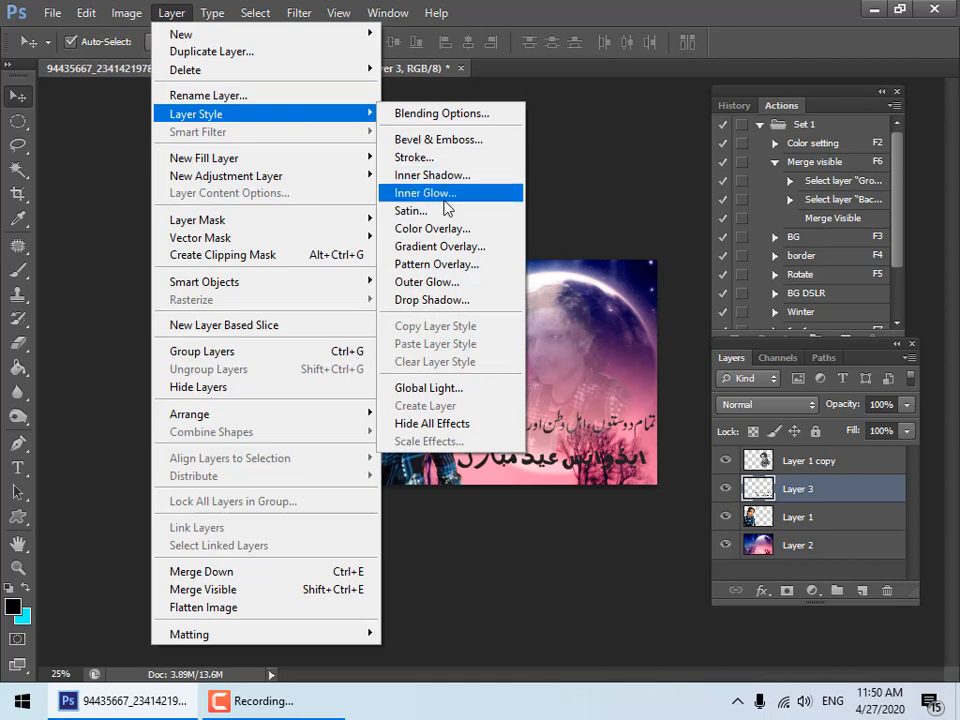
left_click(430, 160)
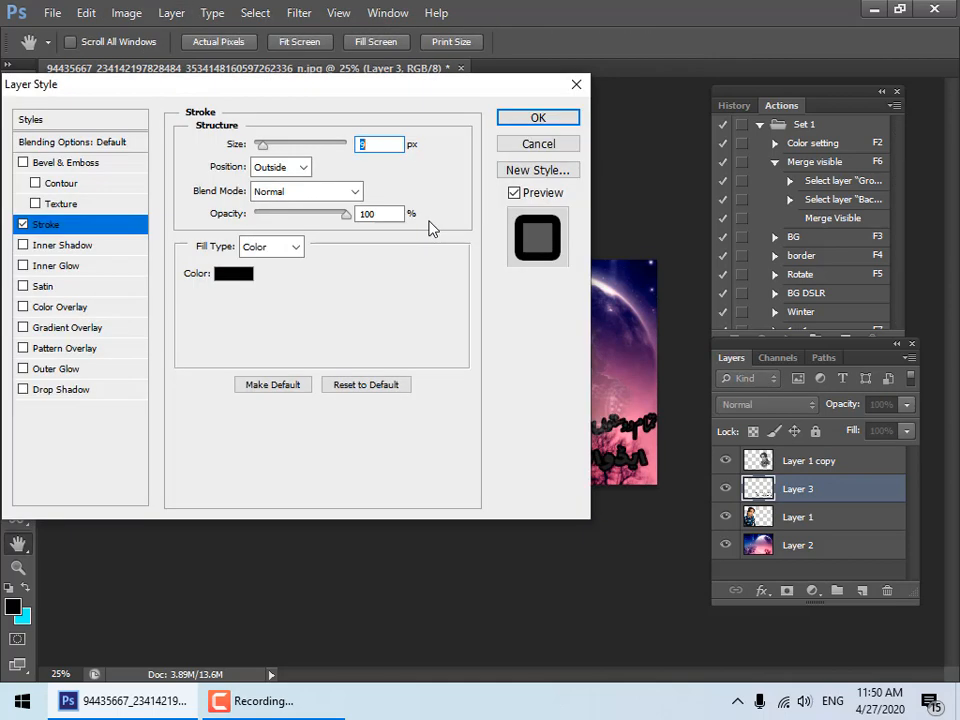
left_click(240, 273)
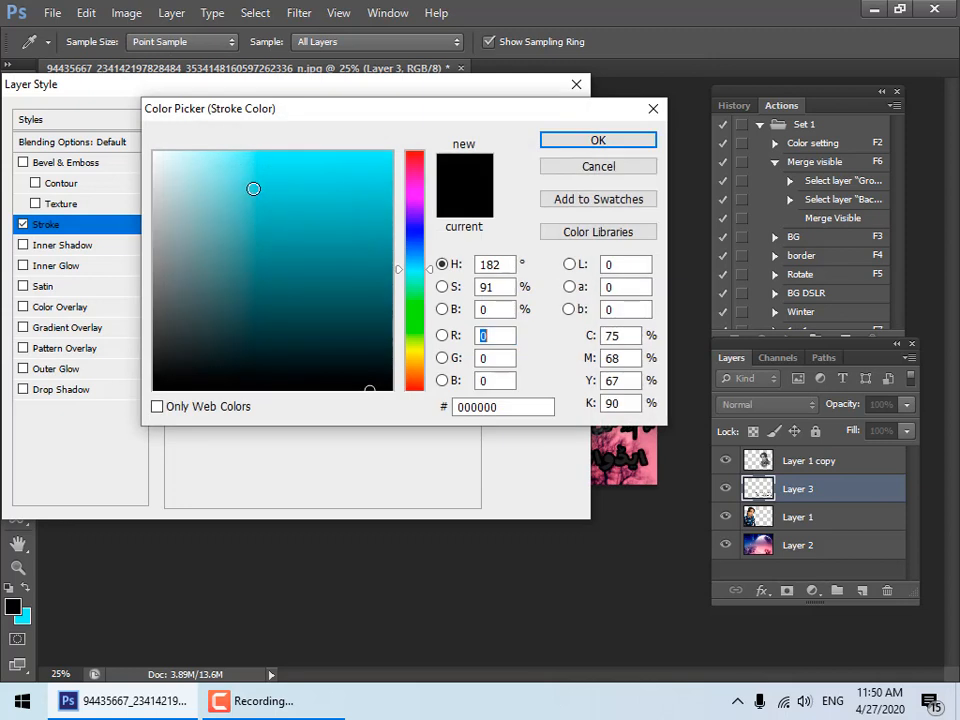
left_click(645, 470)
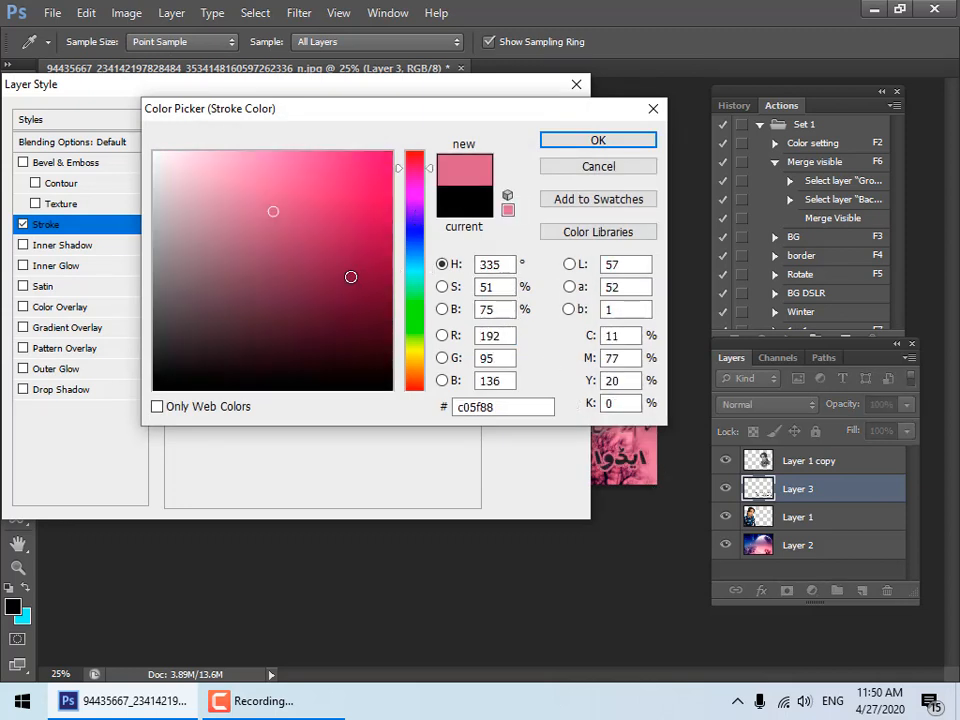
left_click(371, 333)
left_click(356, 302)
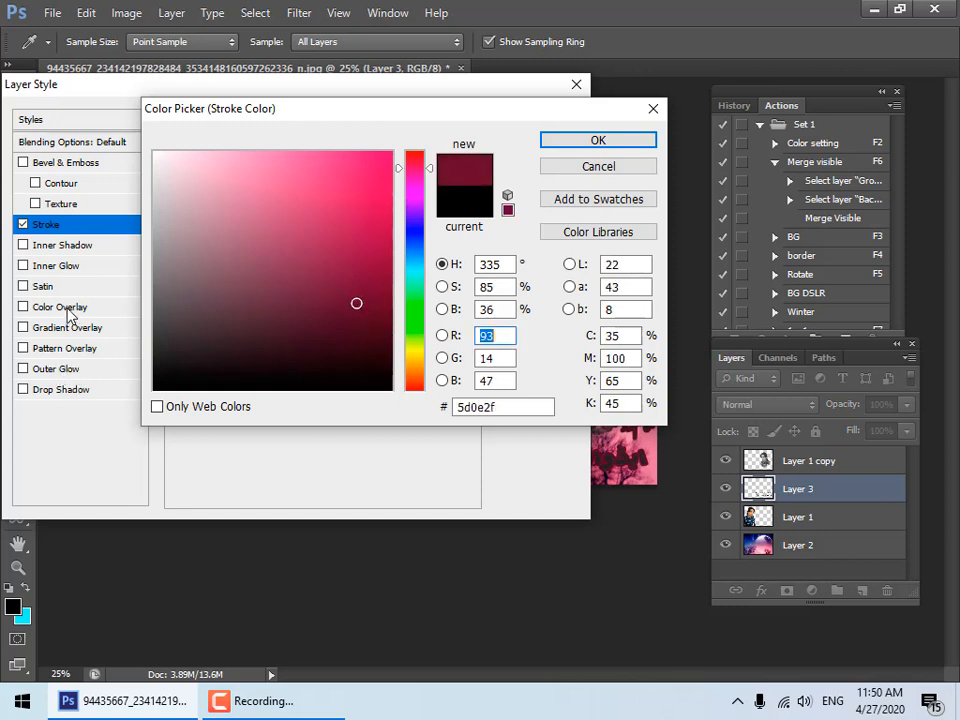
left_click(590, 140)
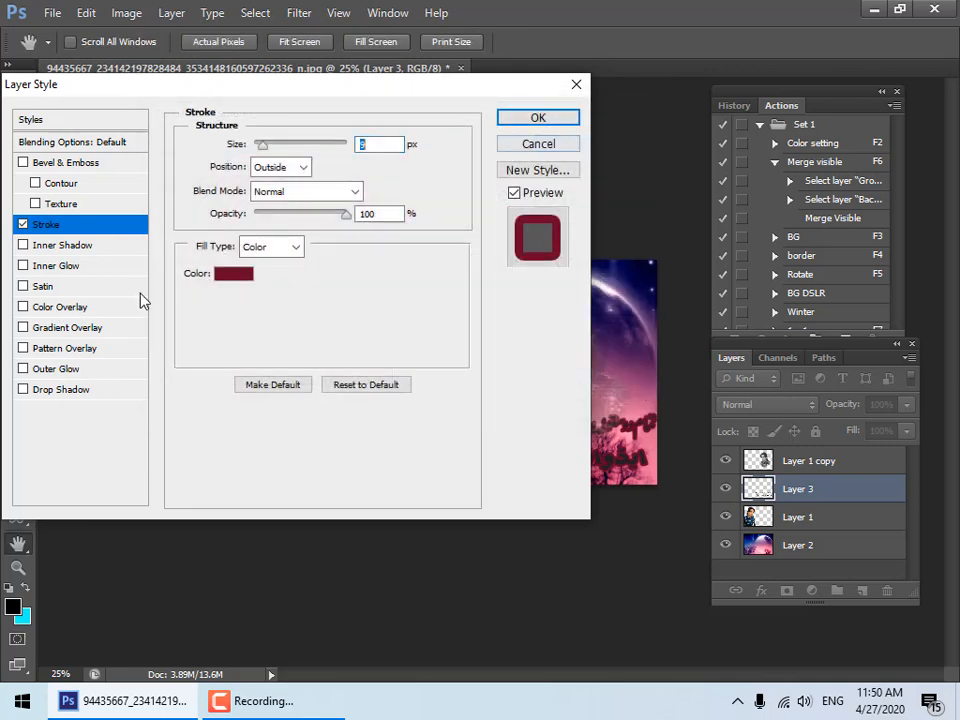
Add a white Color Overlay to the greeting text and apply the layer style
left_click(62, 309)
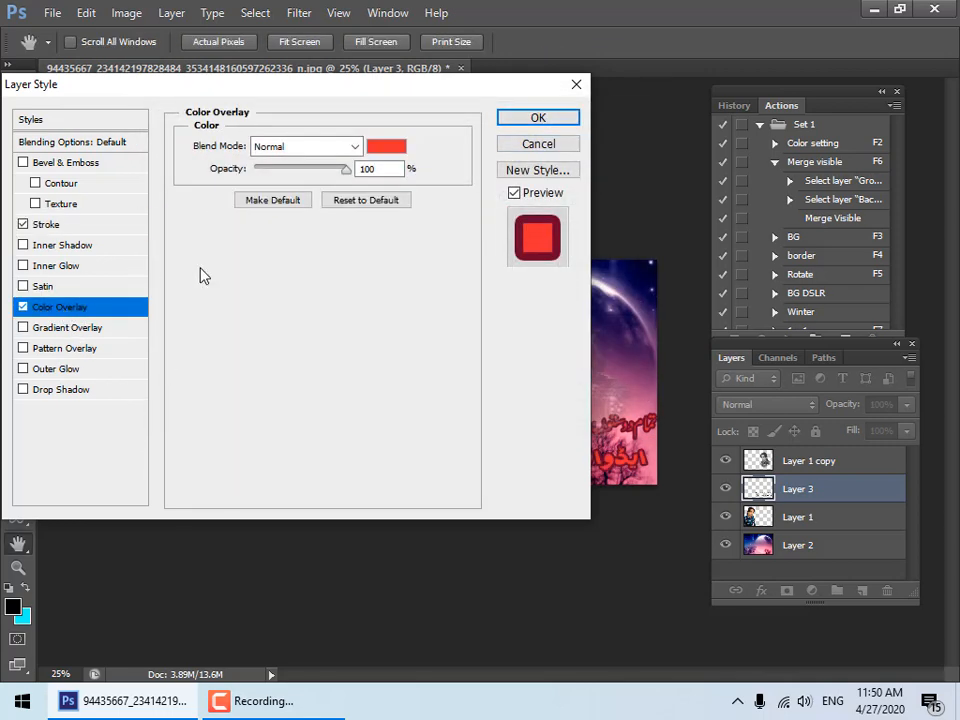
left_click(387, 149)
left_click_drag(156, 160, 146, 146)
left_click(601, 144)
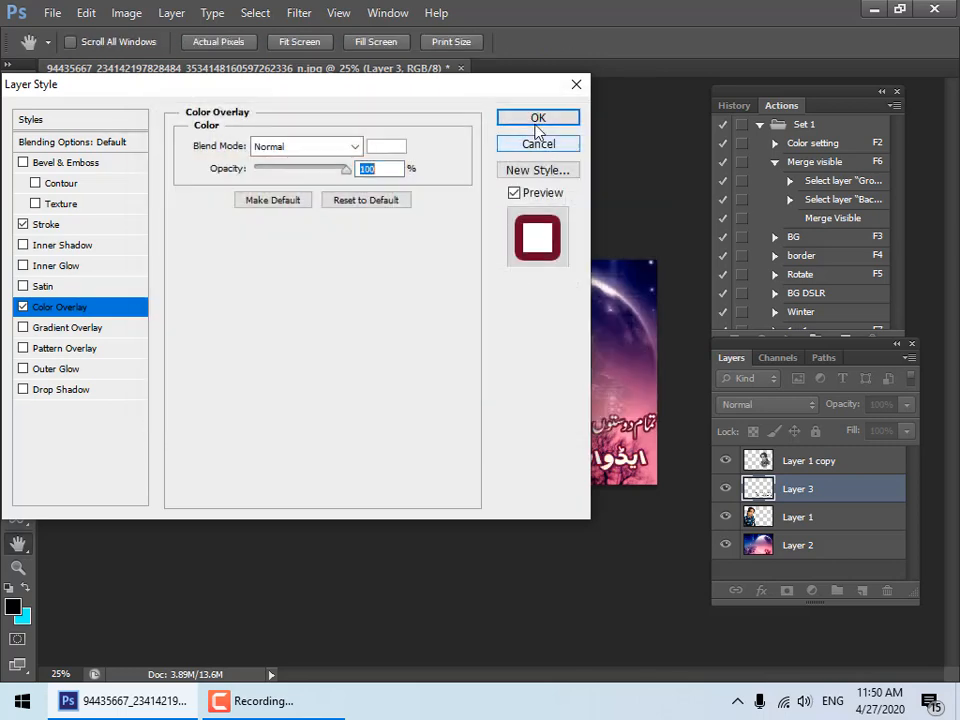
left_click(536, 122)
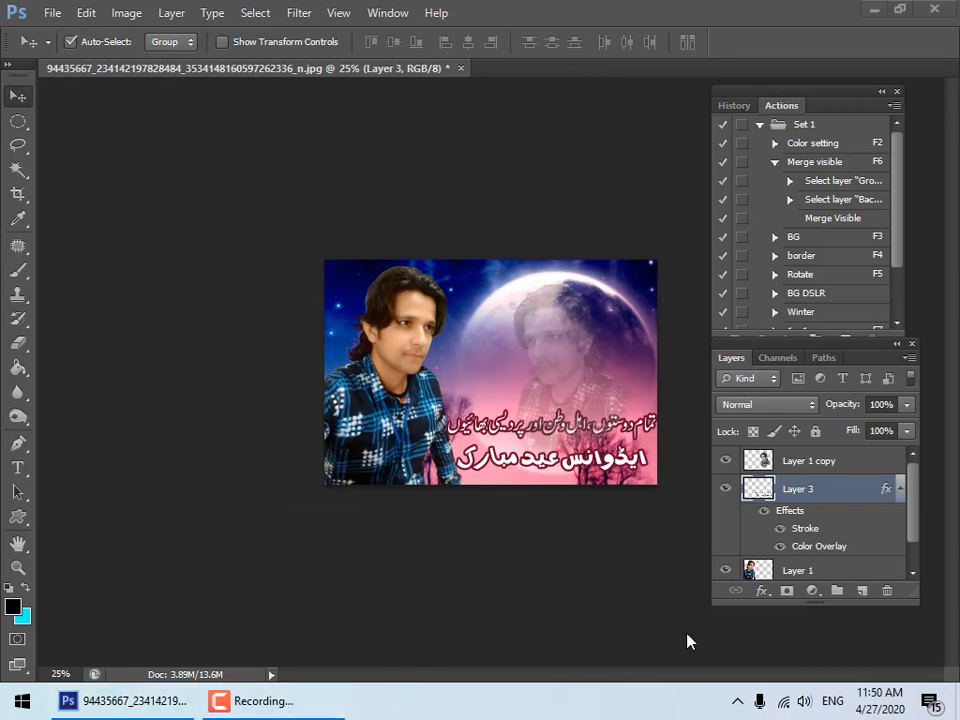
left_click(336, 703)
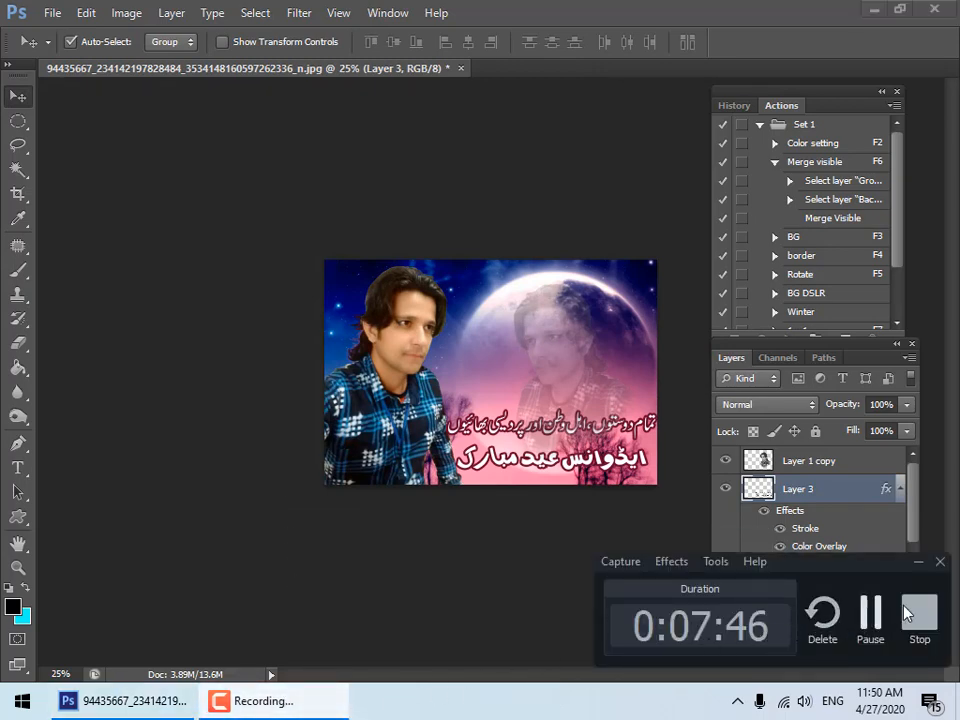